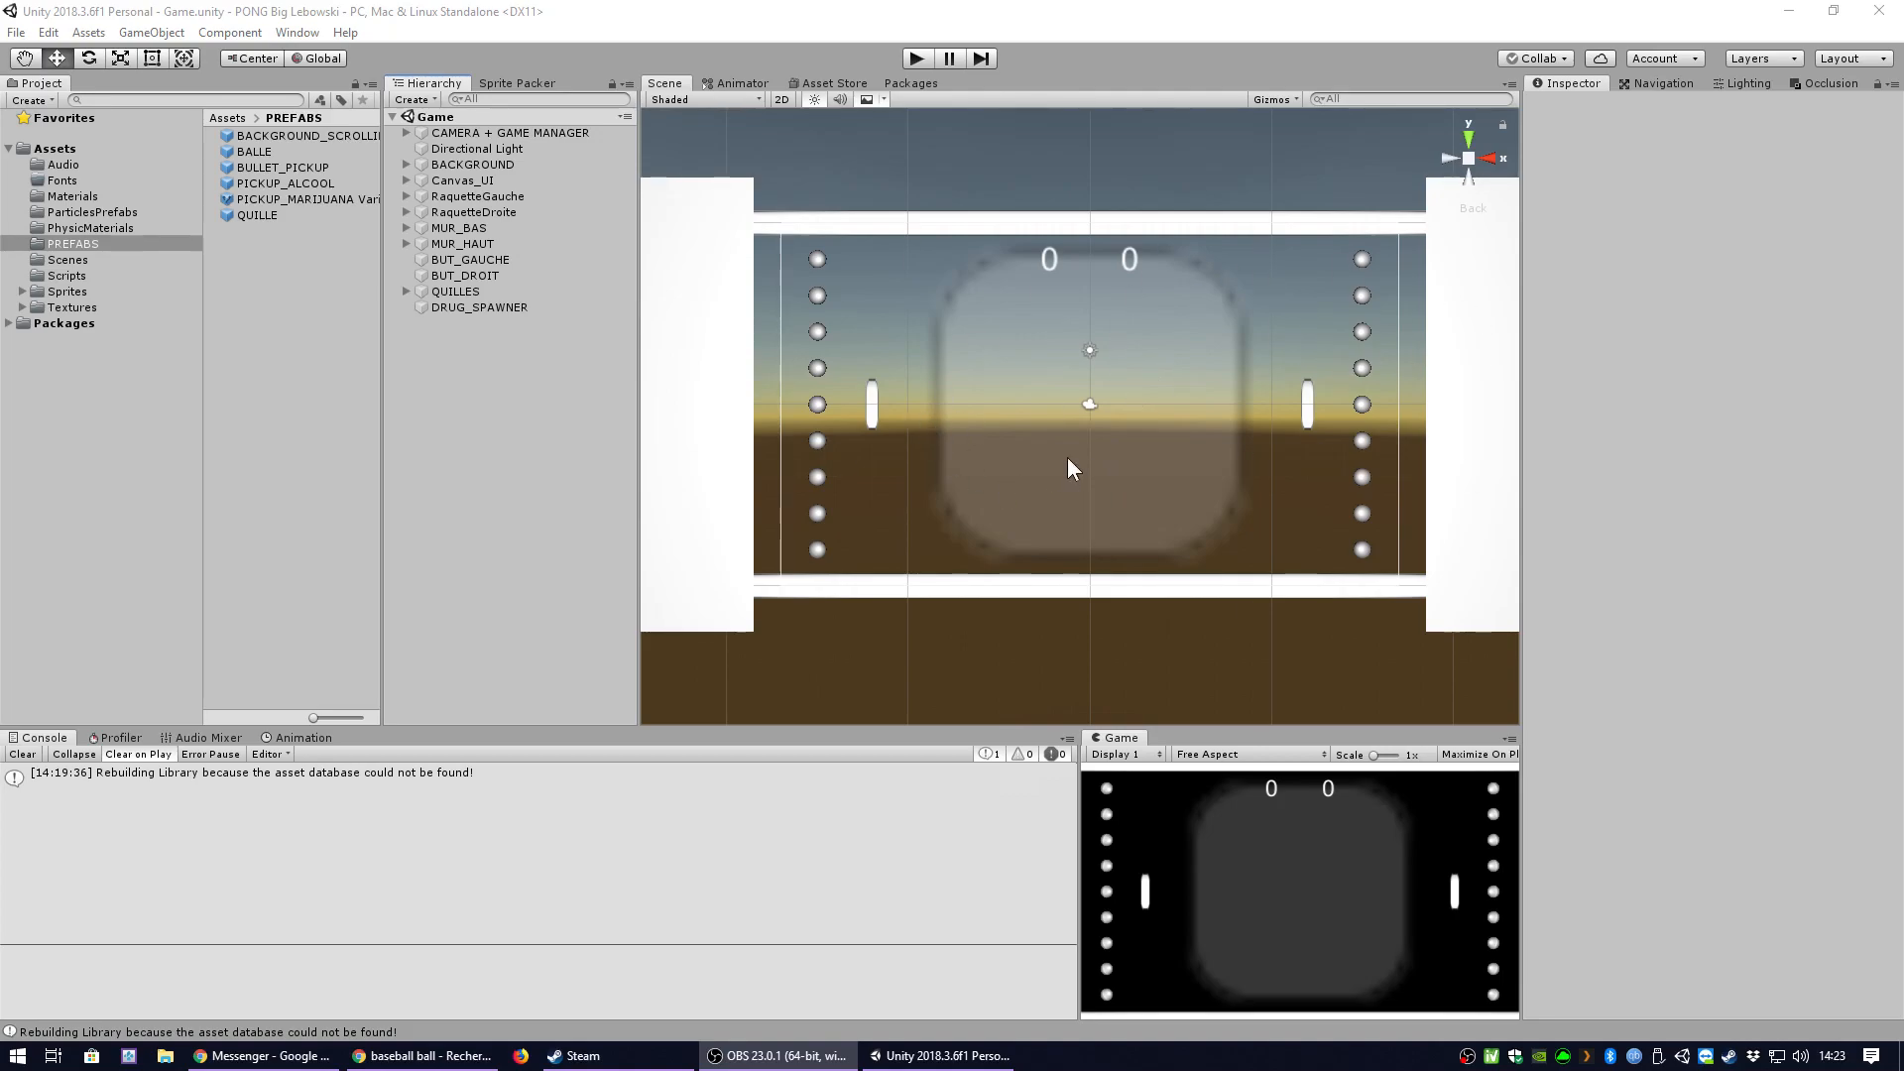
# Widen the asset list and look at the PICKUP_ALCOOL and PICKUP_MARIJUANA Variant prefabs.
pyautogui.moveTo(382, 256); pyautogui.dragTo(420, 257)
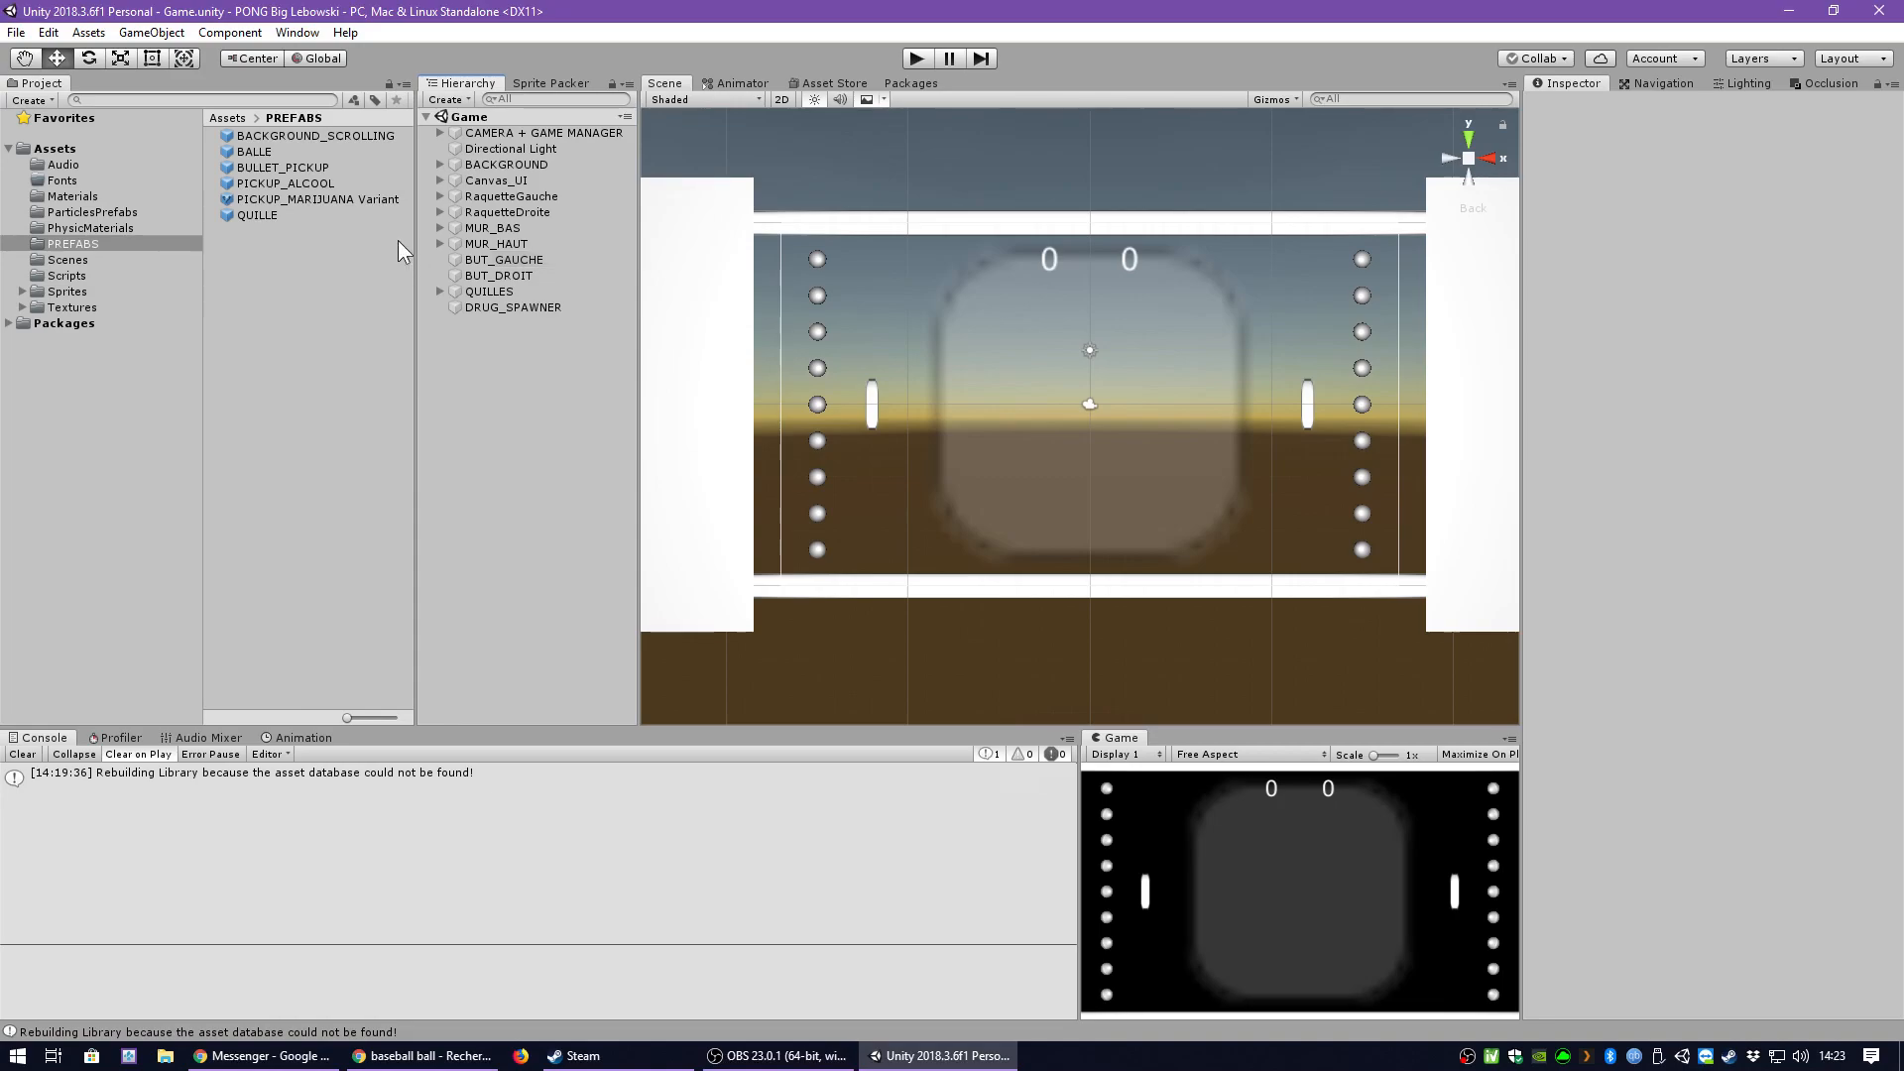
pyautogui.click(302, 184)
pyautogui.click(281, 198)
pyautogui.click(294, 182)
pyautogui.click(274, 199)
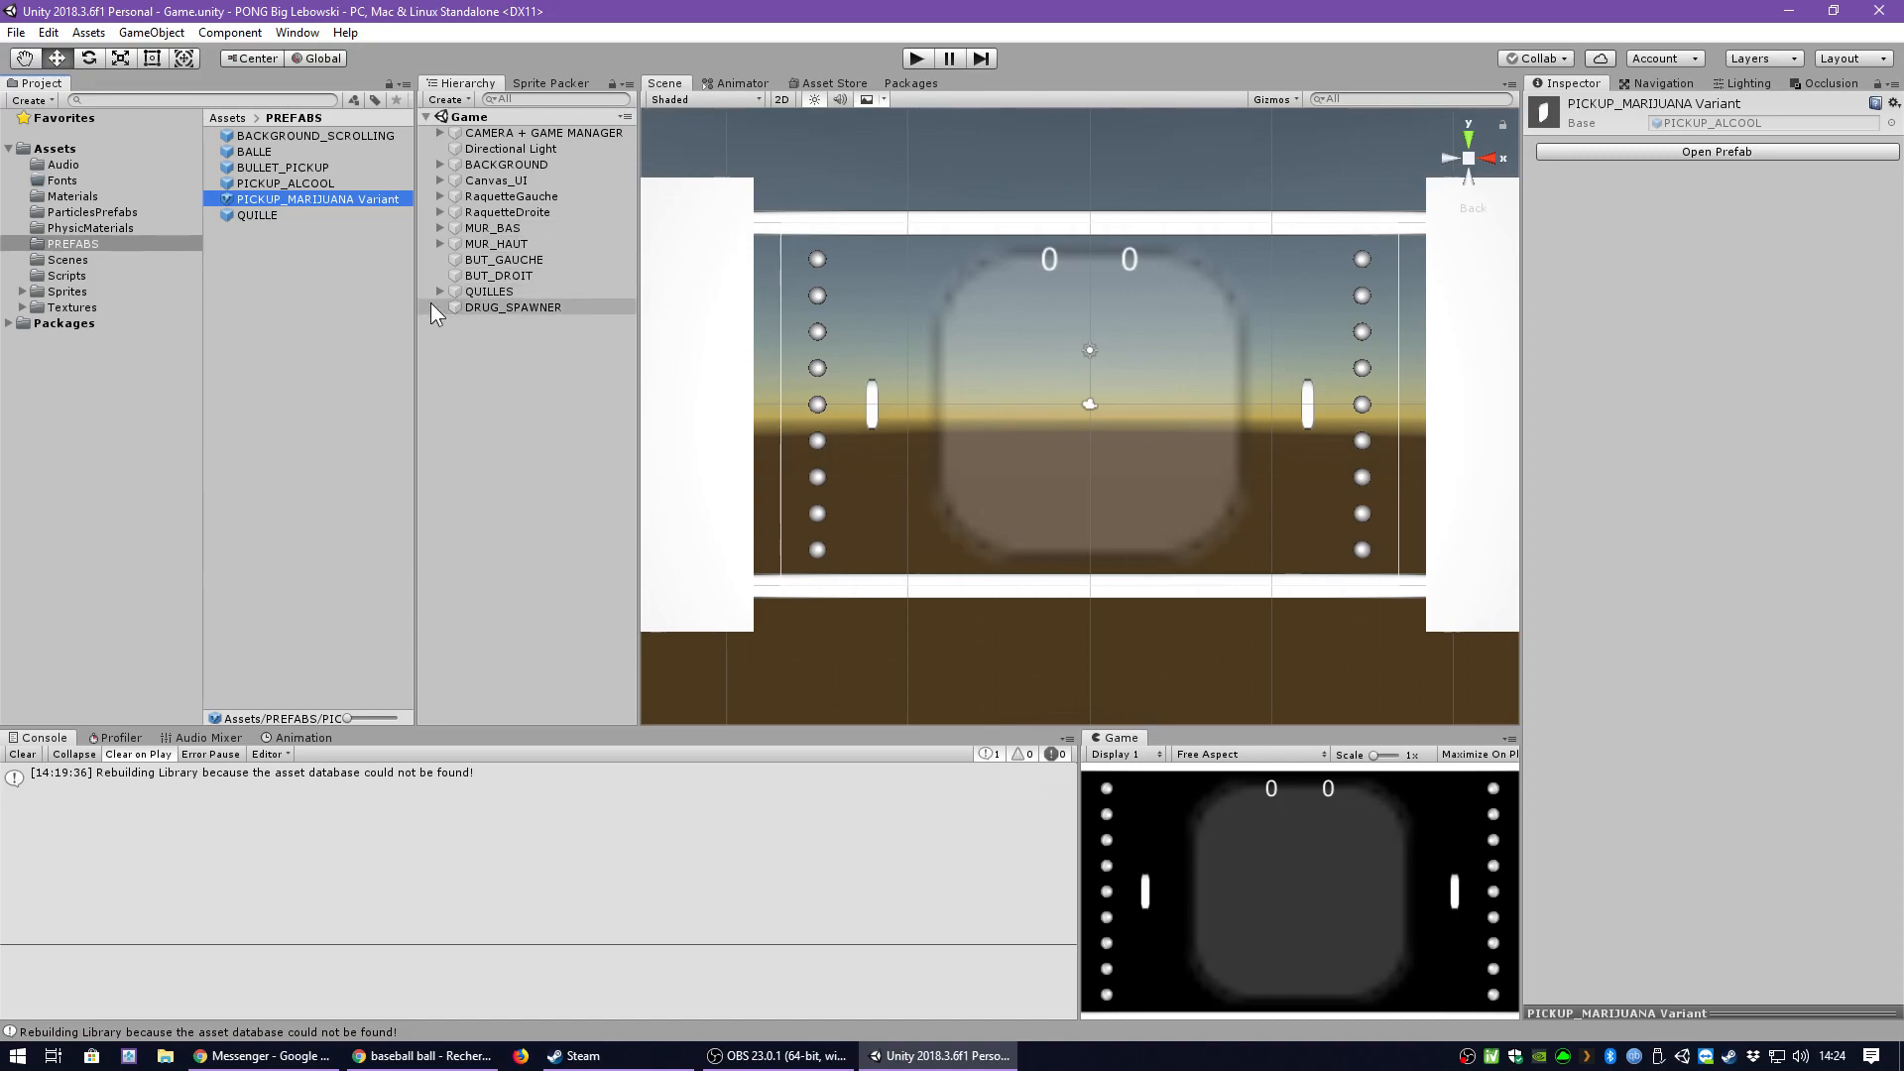
# Inspect DRUG_SPAWNER's Max Drugs On Screen setting and expand its Drugs list.
pyautogui.click(458, 307)
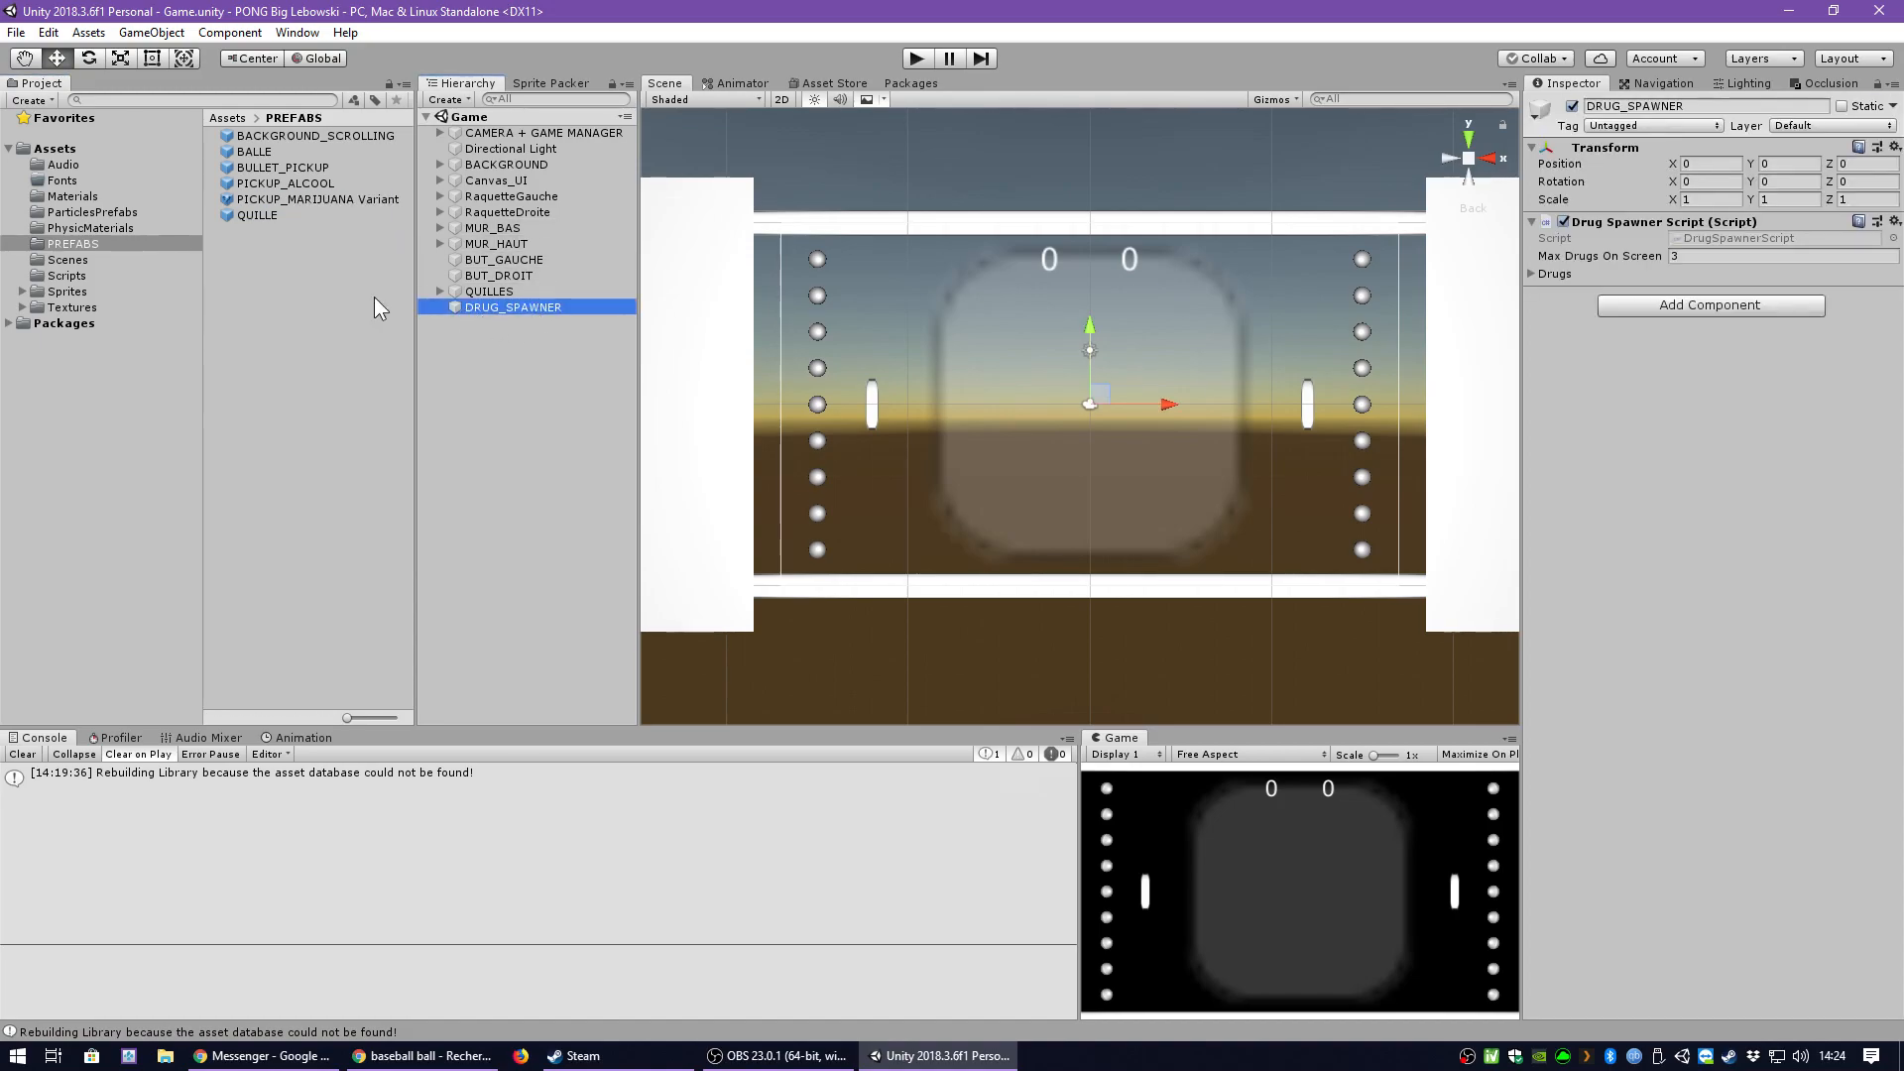
pyautogui.click(1686, 256)
pyautogui.click(1694, 256)
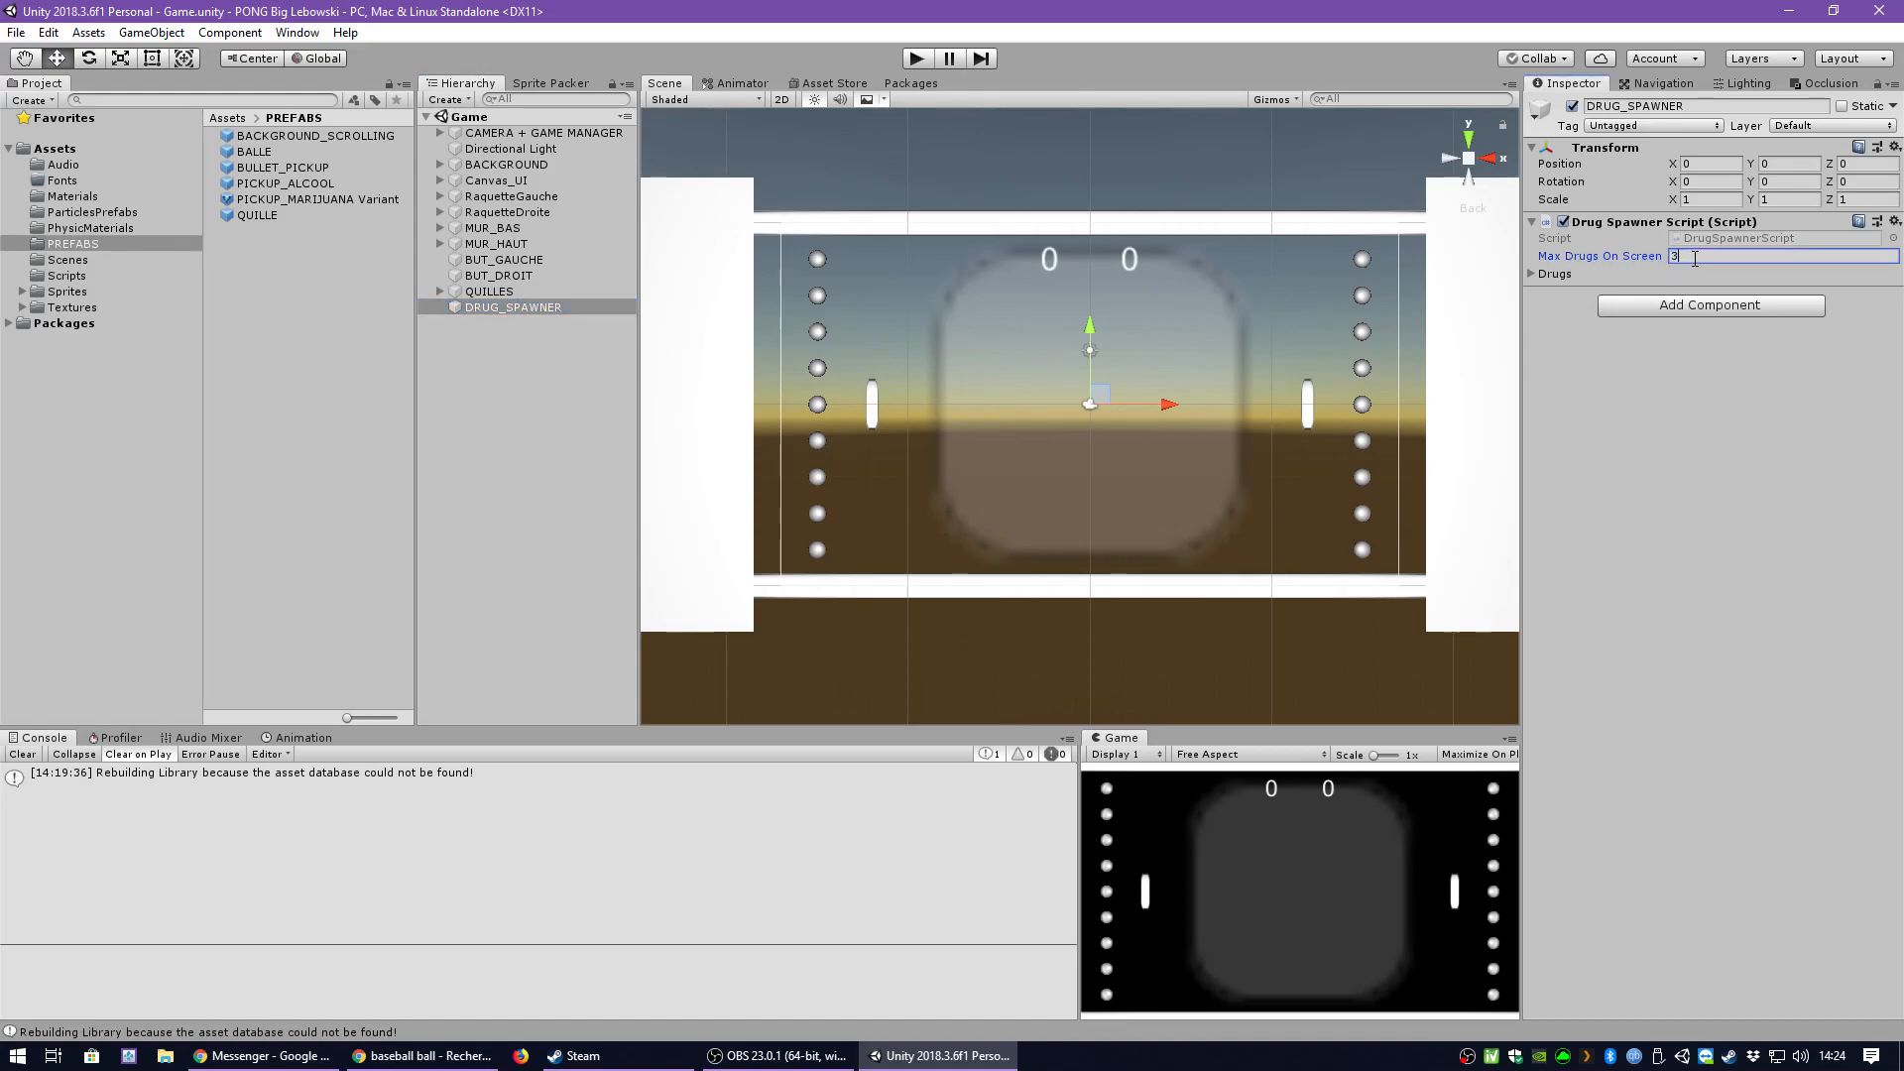
pyautogui.moveTo(1695, 257); pyautogui.dragTo(1659, 259)
pyautogui.click(1530, 275)
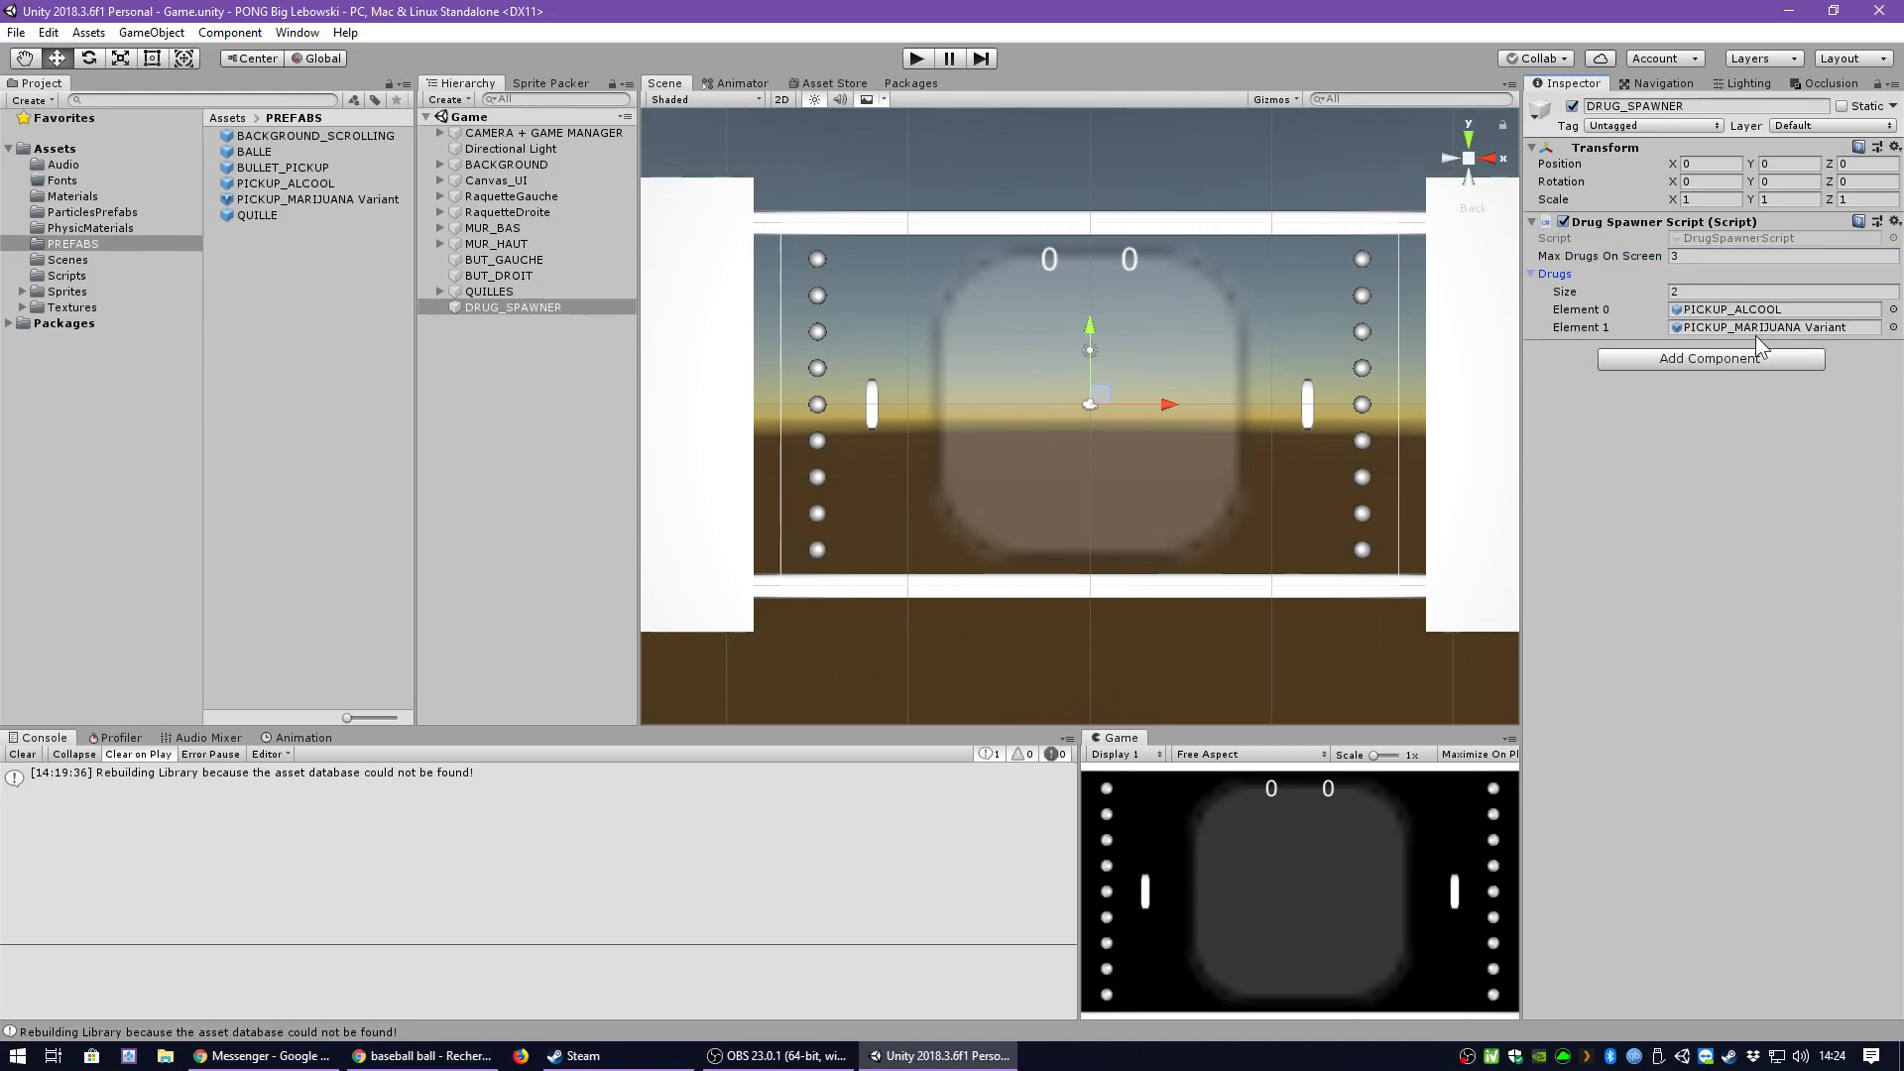
# Try a size of 3 for the spawner's Drugs list and set it back to 2.
pyautogui.moveTo(1719, 290); pyautogui.dragTo(1539, 262)
pyautogui.write('33')
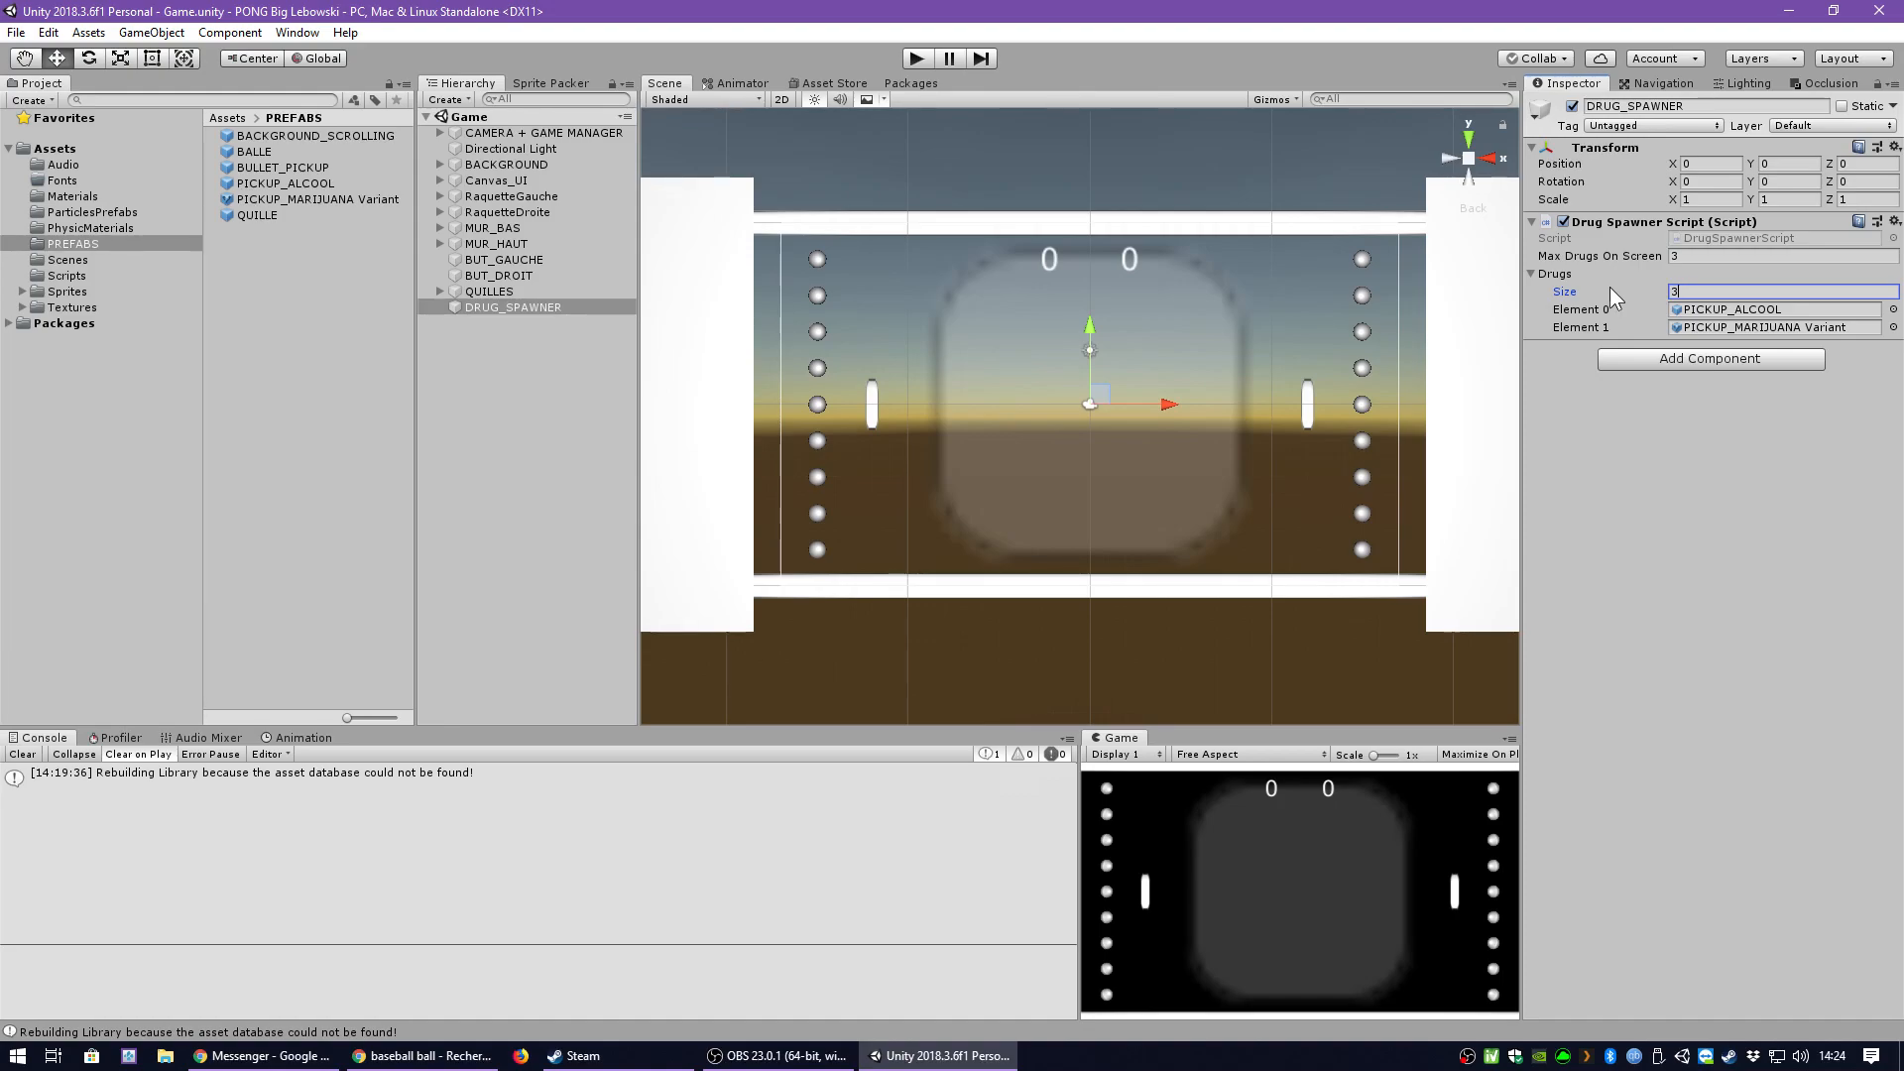
pyautogui.press('Return')
pyautogui.write('2')
pyautogui.press('Return')
# Examine the Drug Script settings of the PICKUP_ALCOOL and PICKUP_MARIJUANA Variant prefabs, and return to the Game scene.
pyautogui.doubleClick(301, 184)
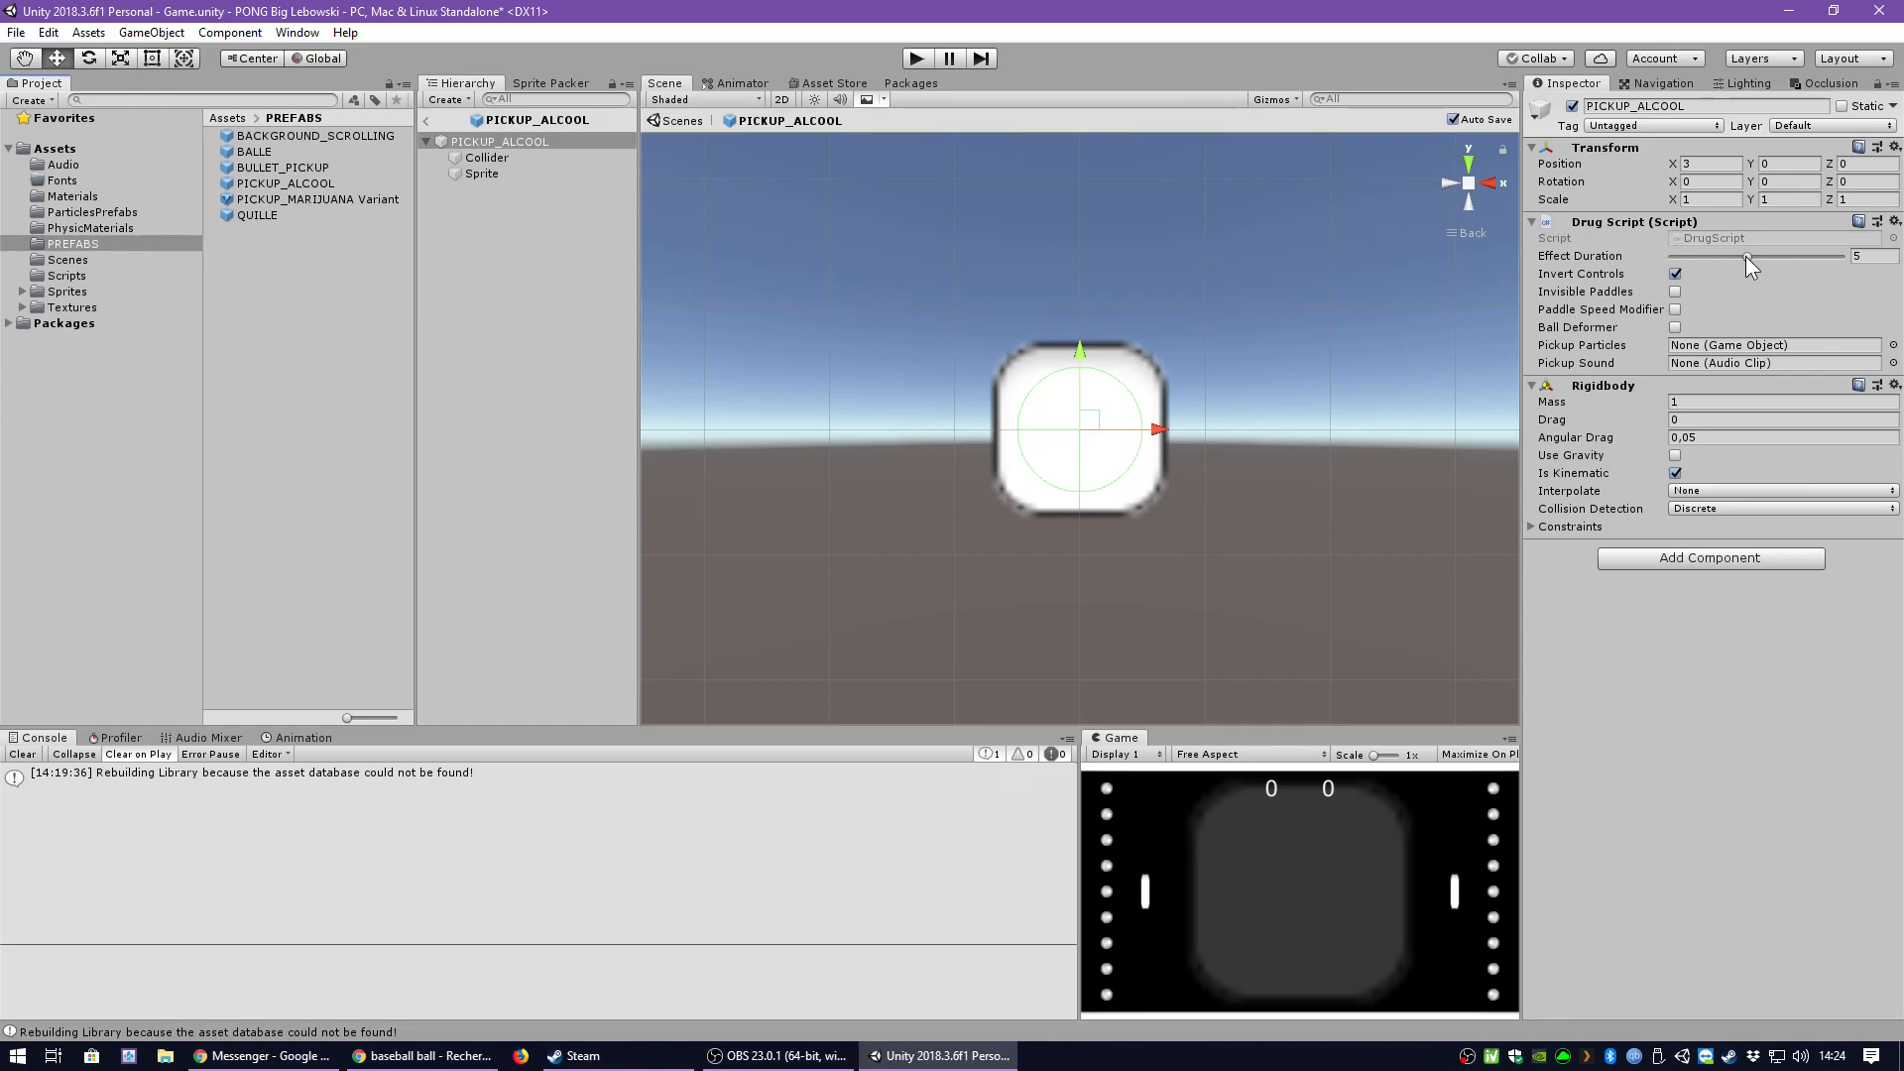
pyautogui.click(1863, 251)
pyautogui.click(1604, 283)
pyautogui.click(262, 199)
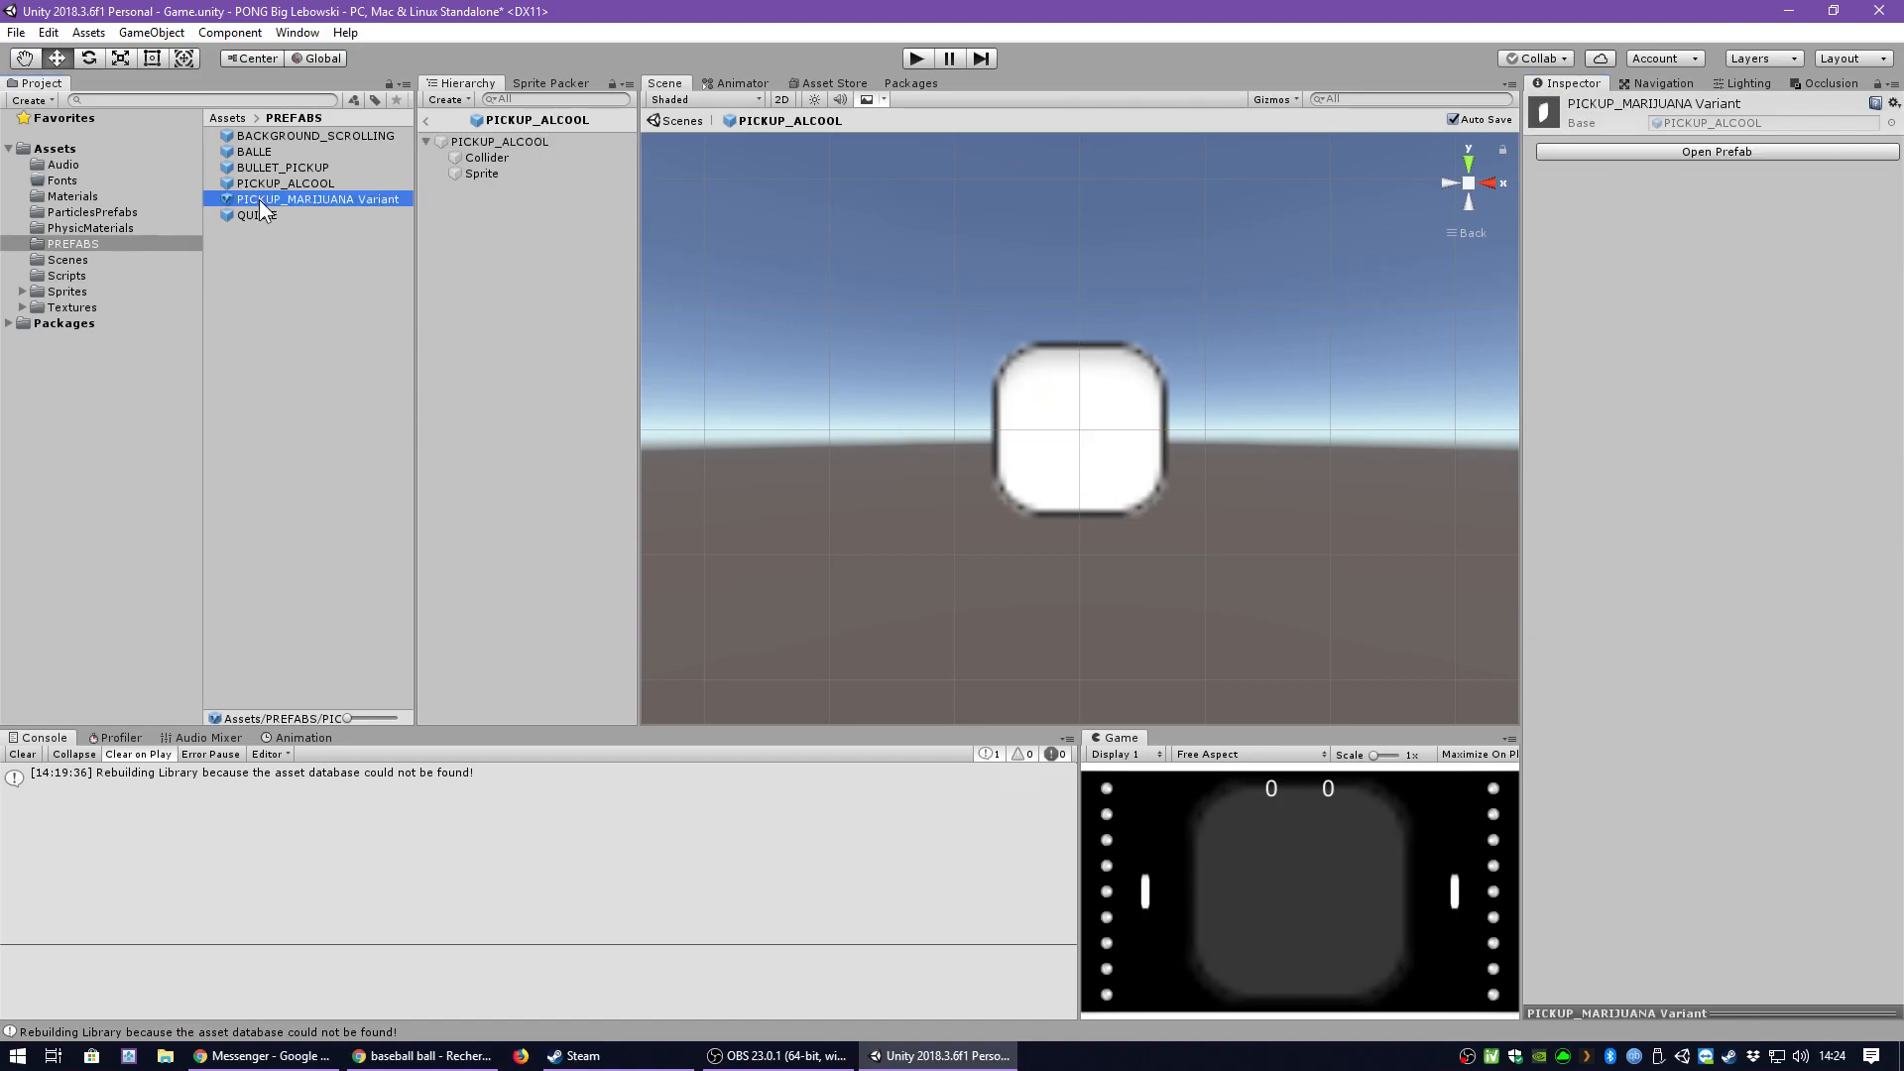
pyautogui.doubleClick(258, 199)
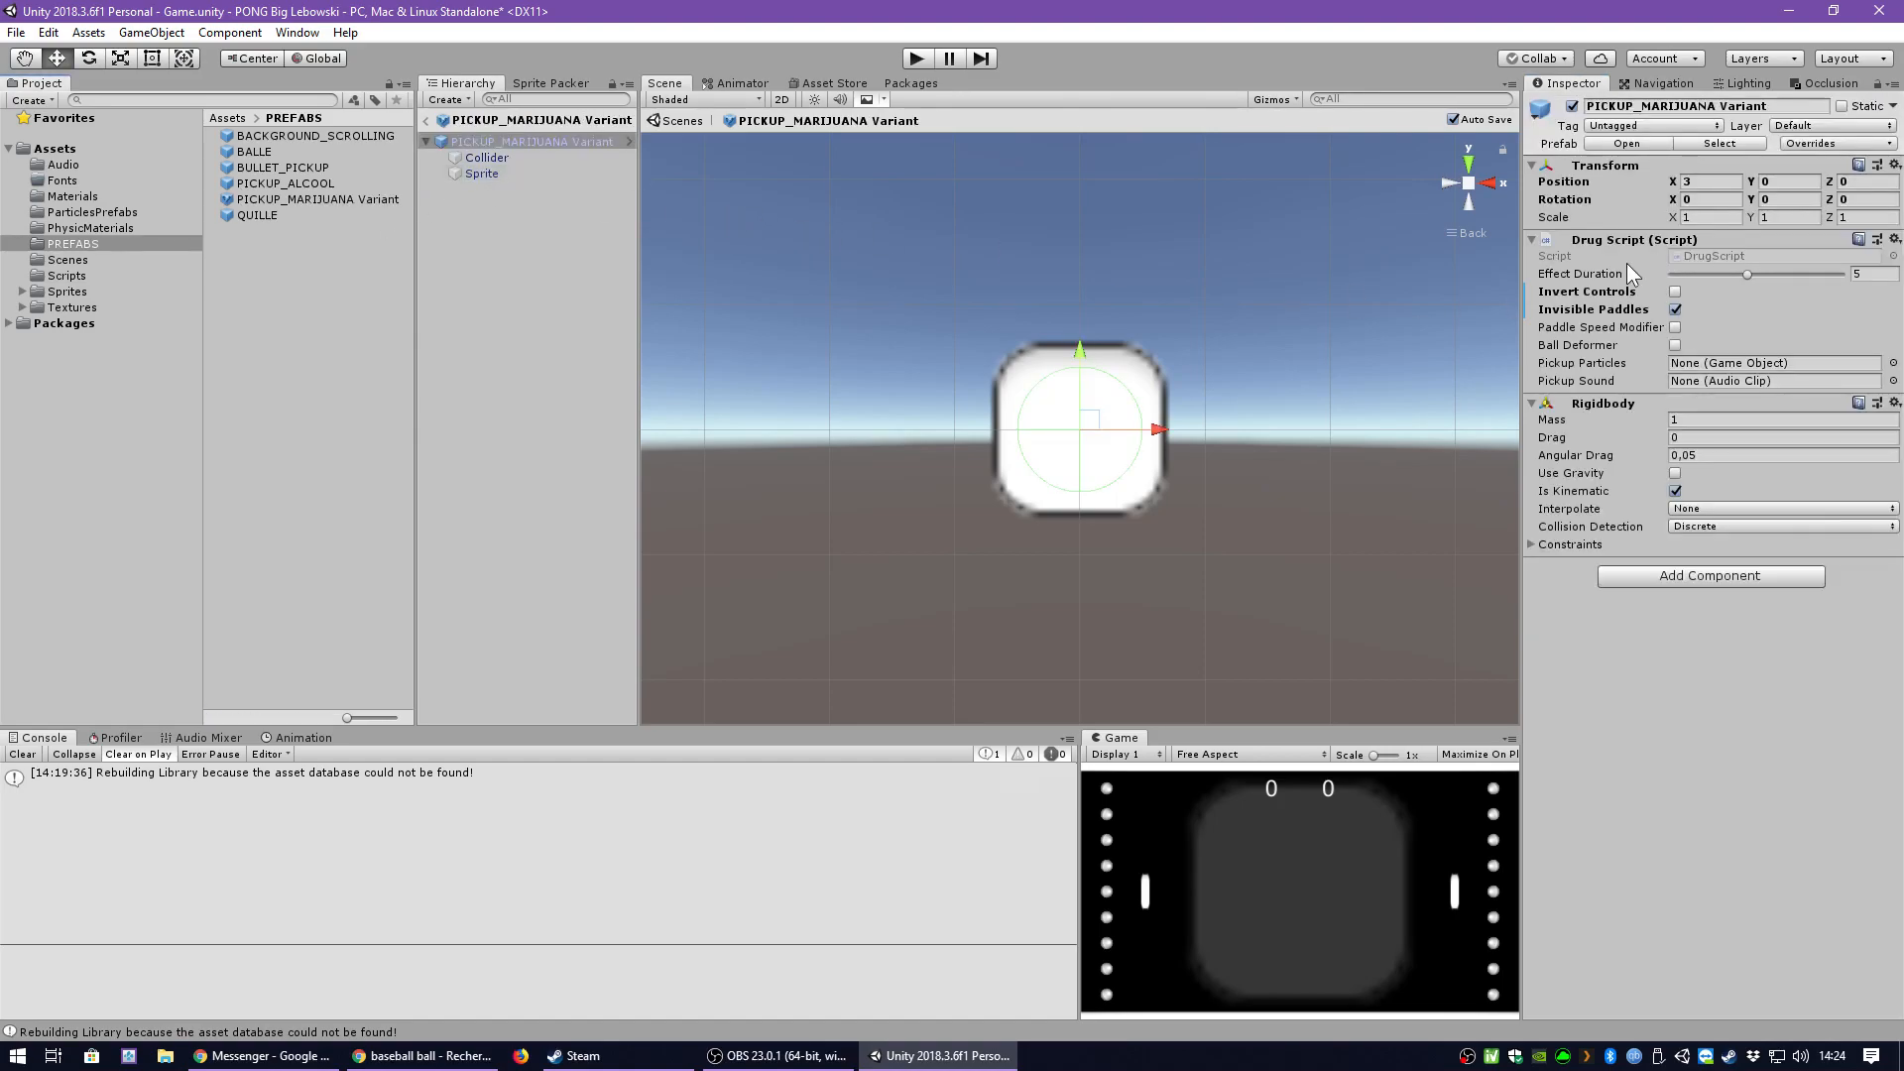
pyautogui.click(1583, 294)
pyautogui.click(1567, 309)
pyautogui.click(428, 121)
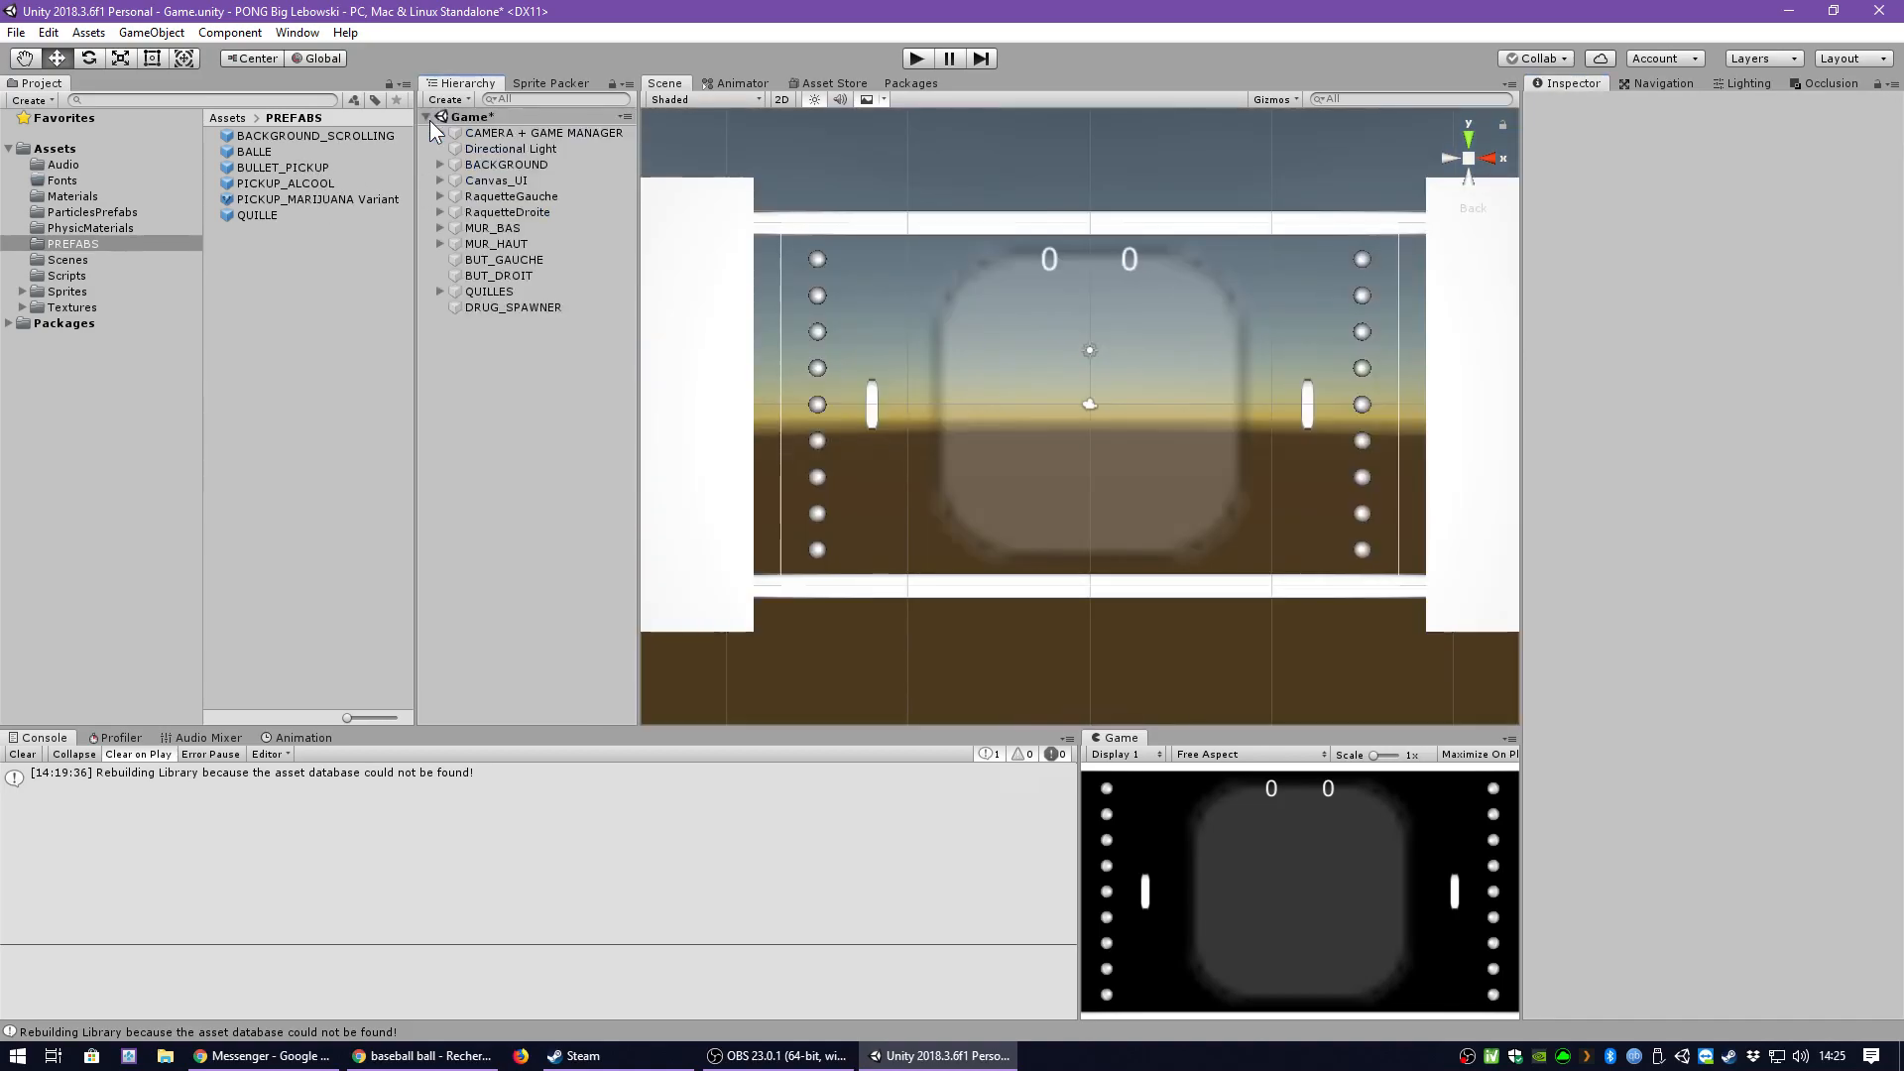
# Add PICKUP_ALCOOL to the scene and configure its Drug Script with Invert Controls off, Ball Deformer on and Effect Duration 10.
pyautogui.click(259, 176)
pyautogui.moveTo(246, 179); pyautogui.dragTo(488, 367)
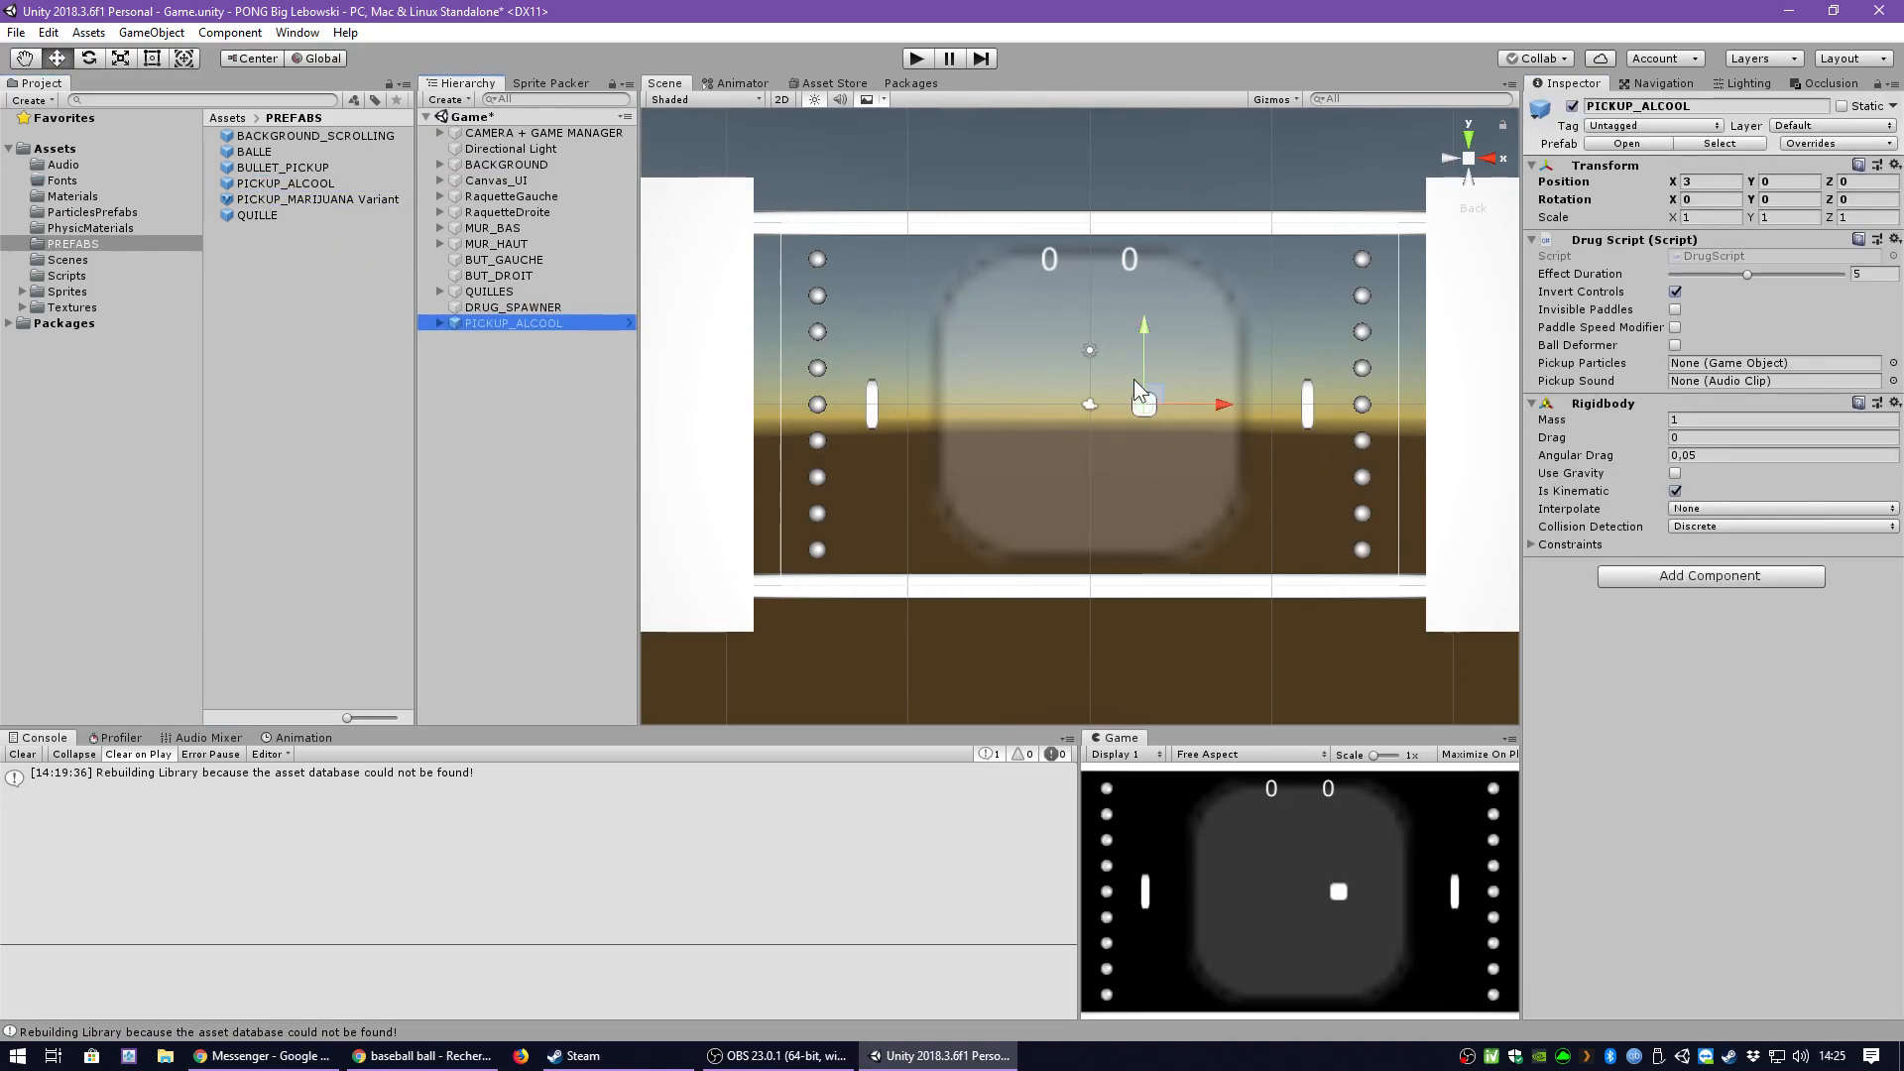
pyautogui.click(1676, 294)
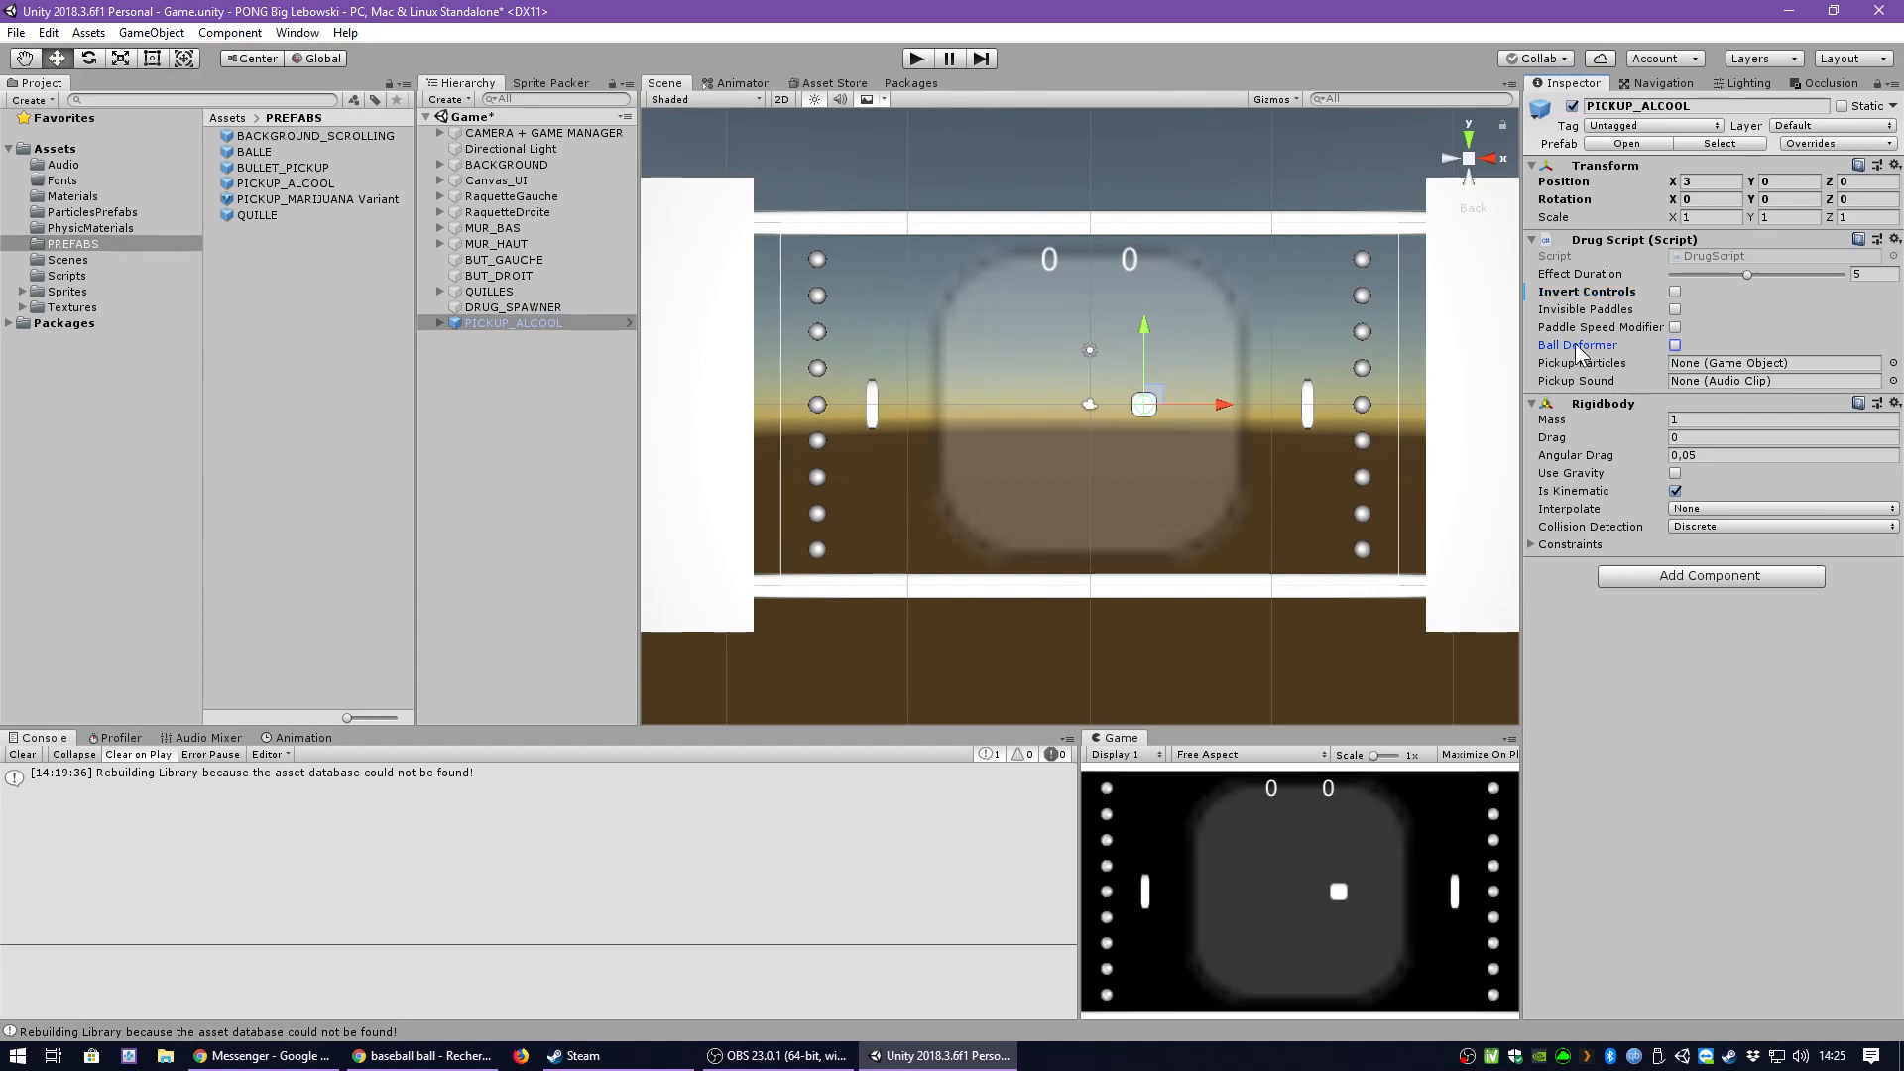
pyautogui.click(1676, 346)
pyautogui.click(1675, 347)
pyautogui.click(1756, 275)
pyautogui.write('10')
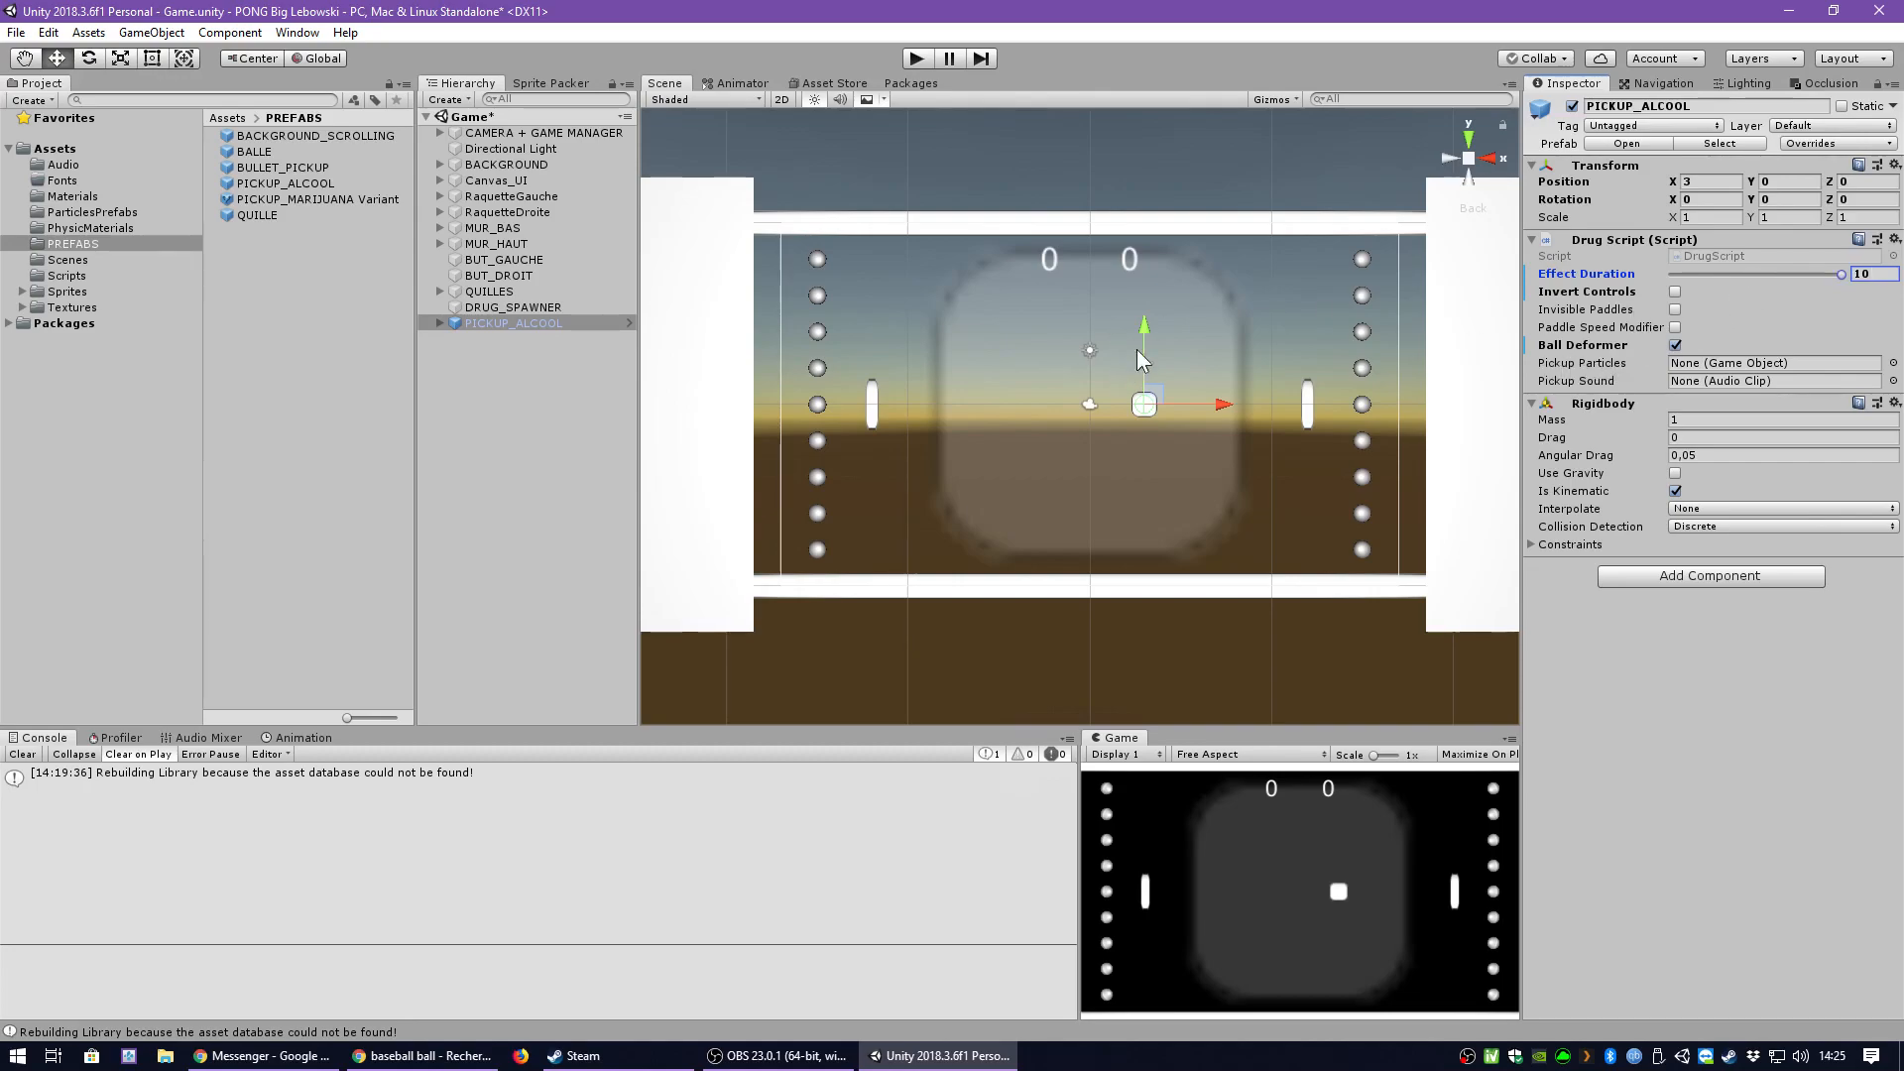
# Rename the PICKUP_ALCOOL instance in the scene to PICKUP_XXX.
pyautogui.click(490, 321)
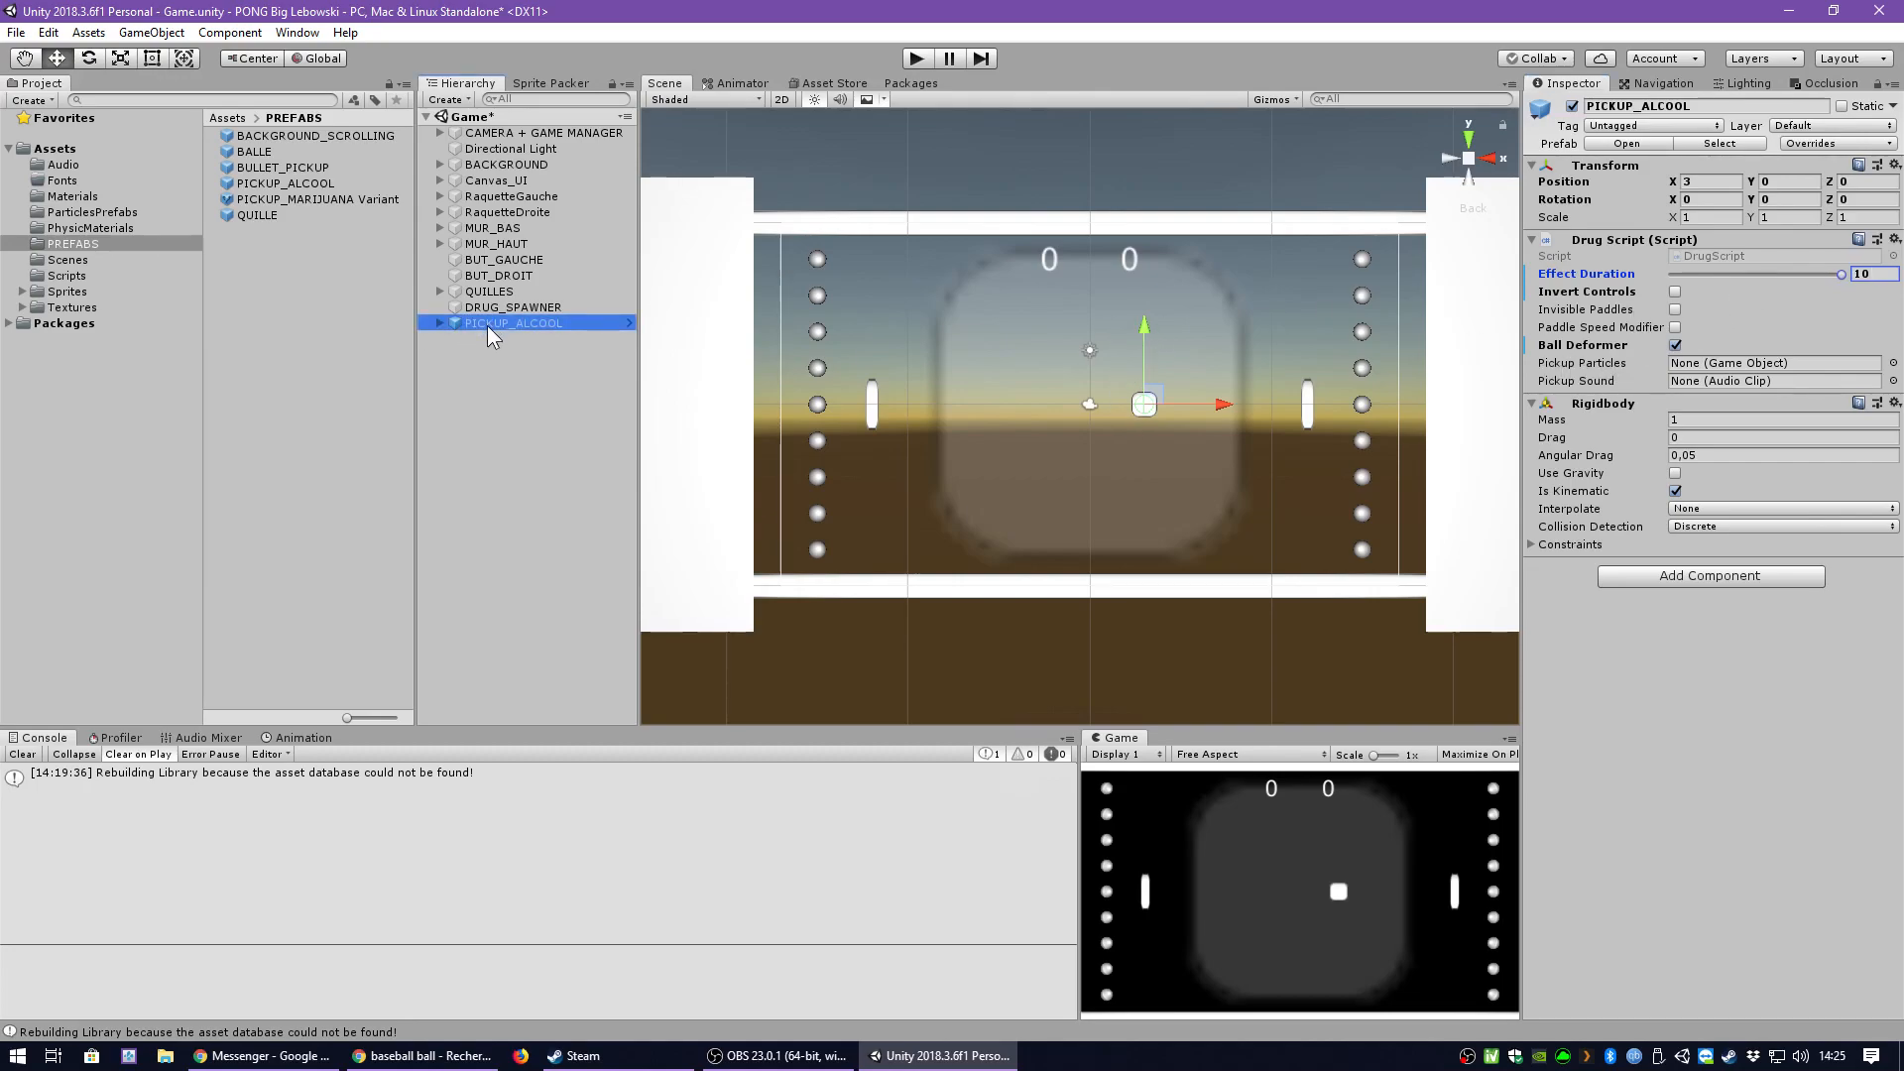
pyautogui.moveTo(516, 323); pyautogui.dragTo(623, 340)
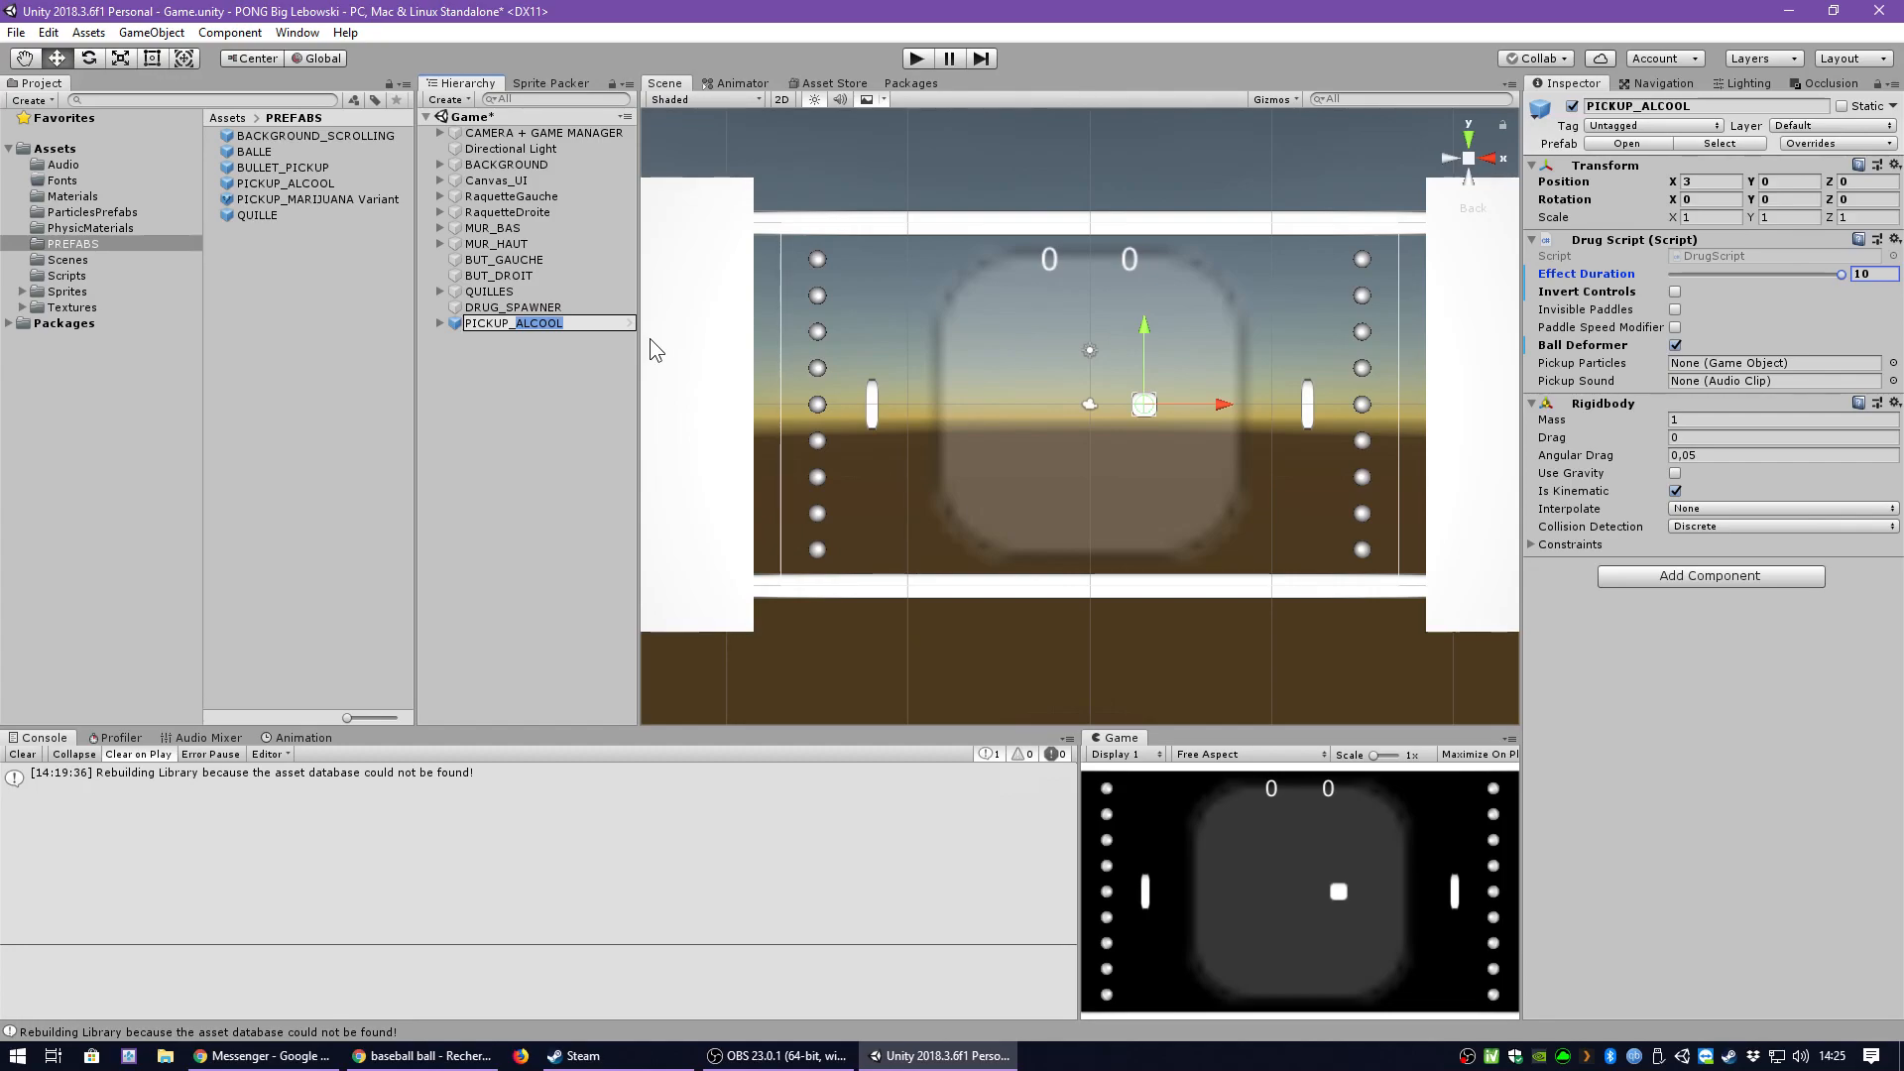
pyautogui.write('XXX')
pyautogui.press('Return')
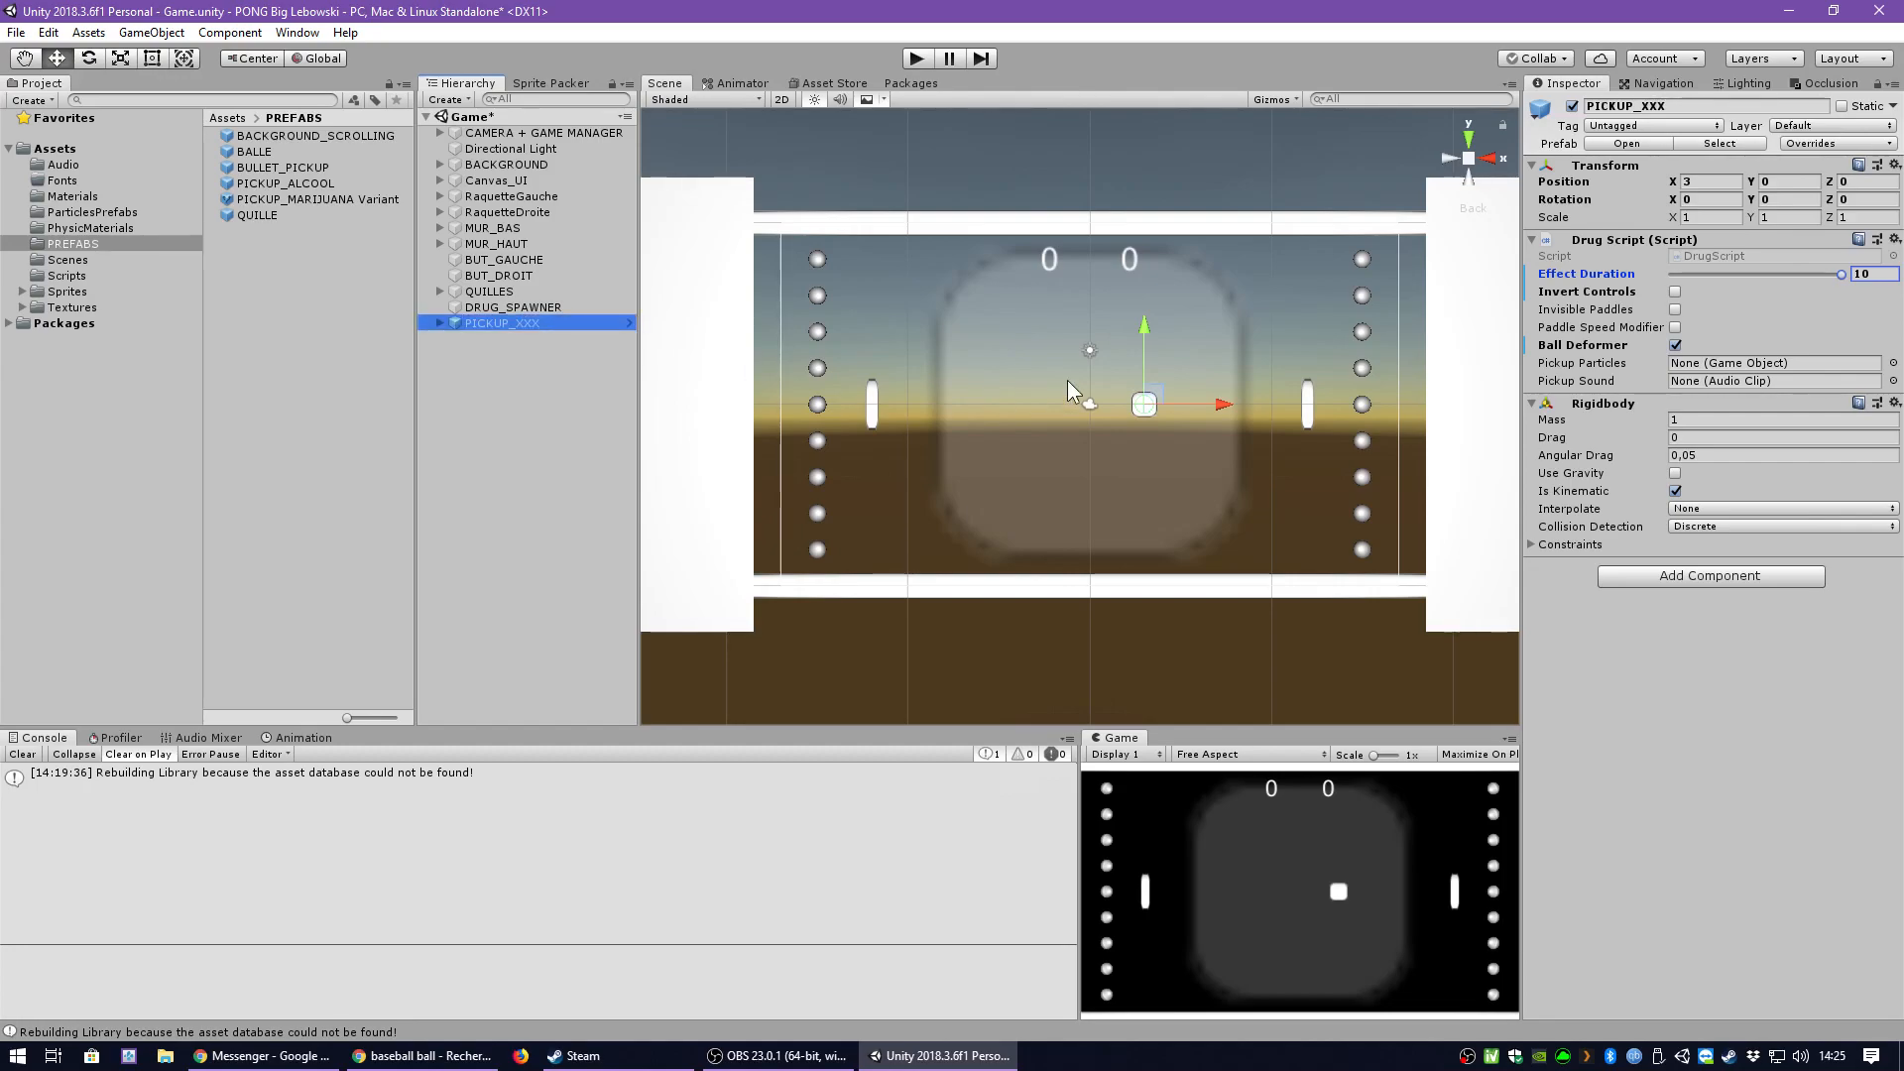
# Set the sprite of PICKUP_XXX's Sprite child to Knob.
pyautogui.click(439, 323)
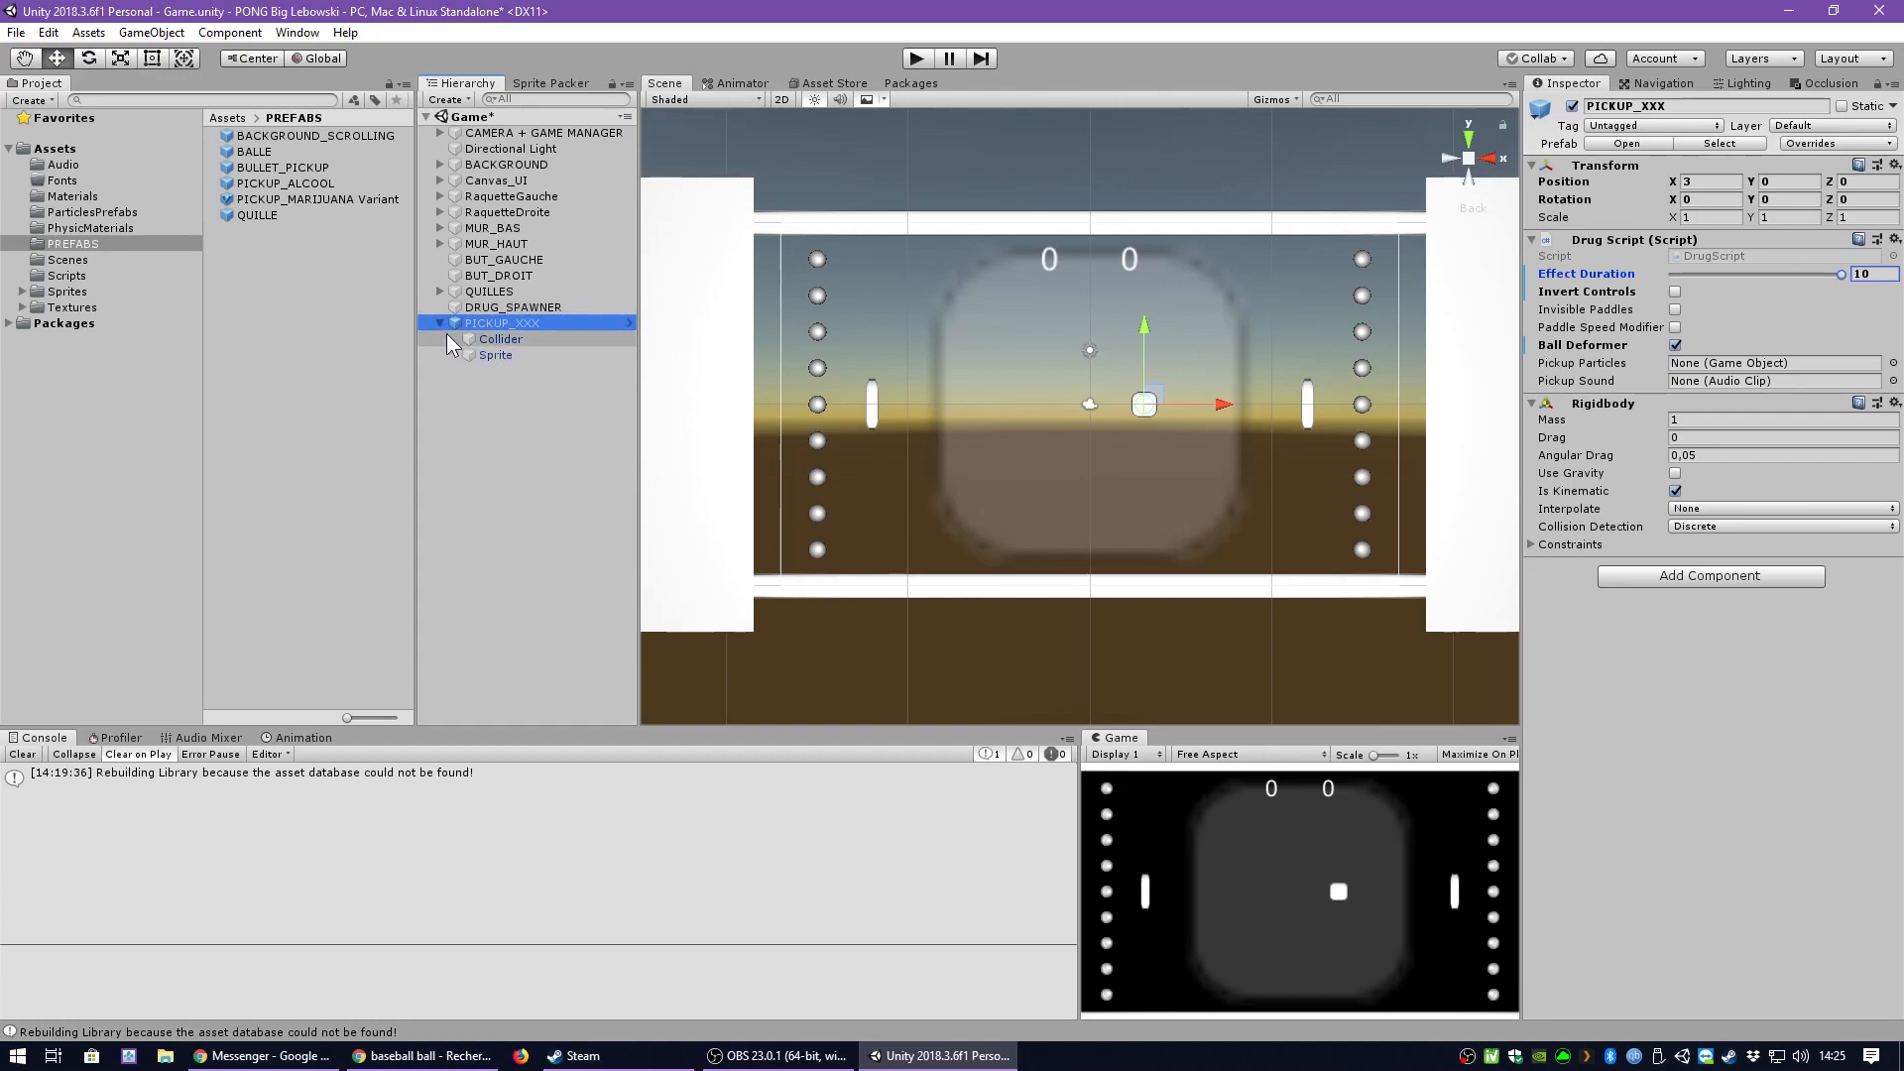
pyautogui.click(494, 354)
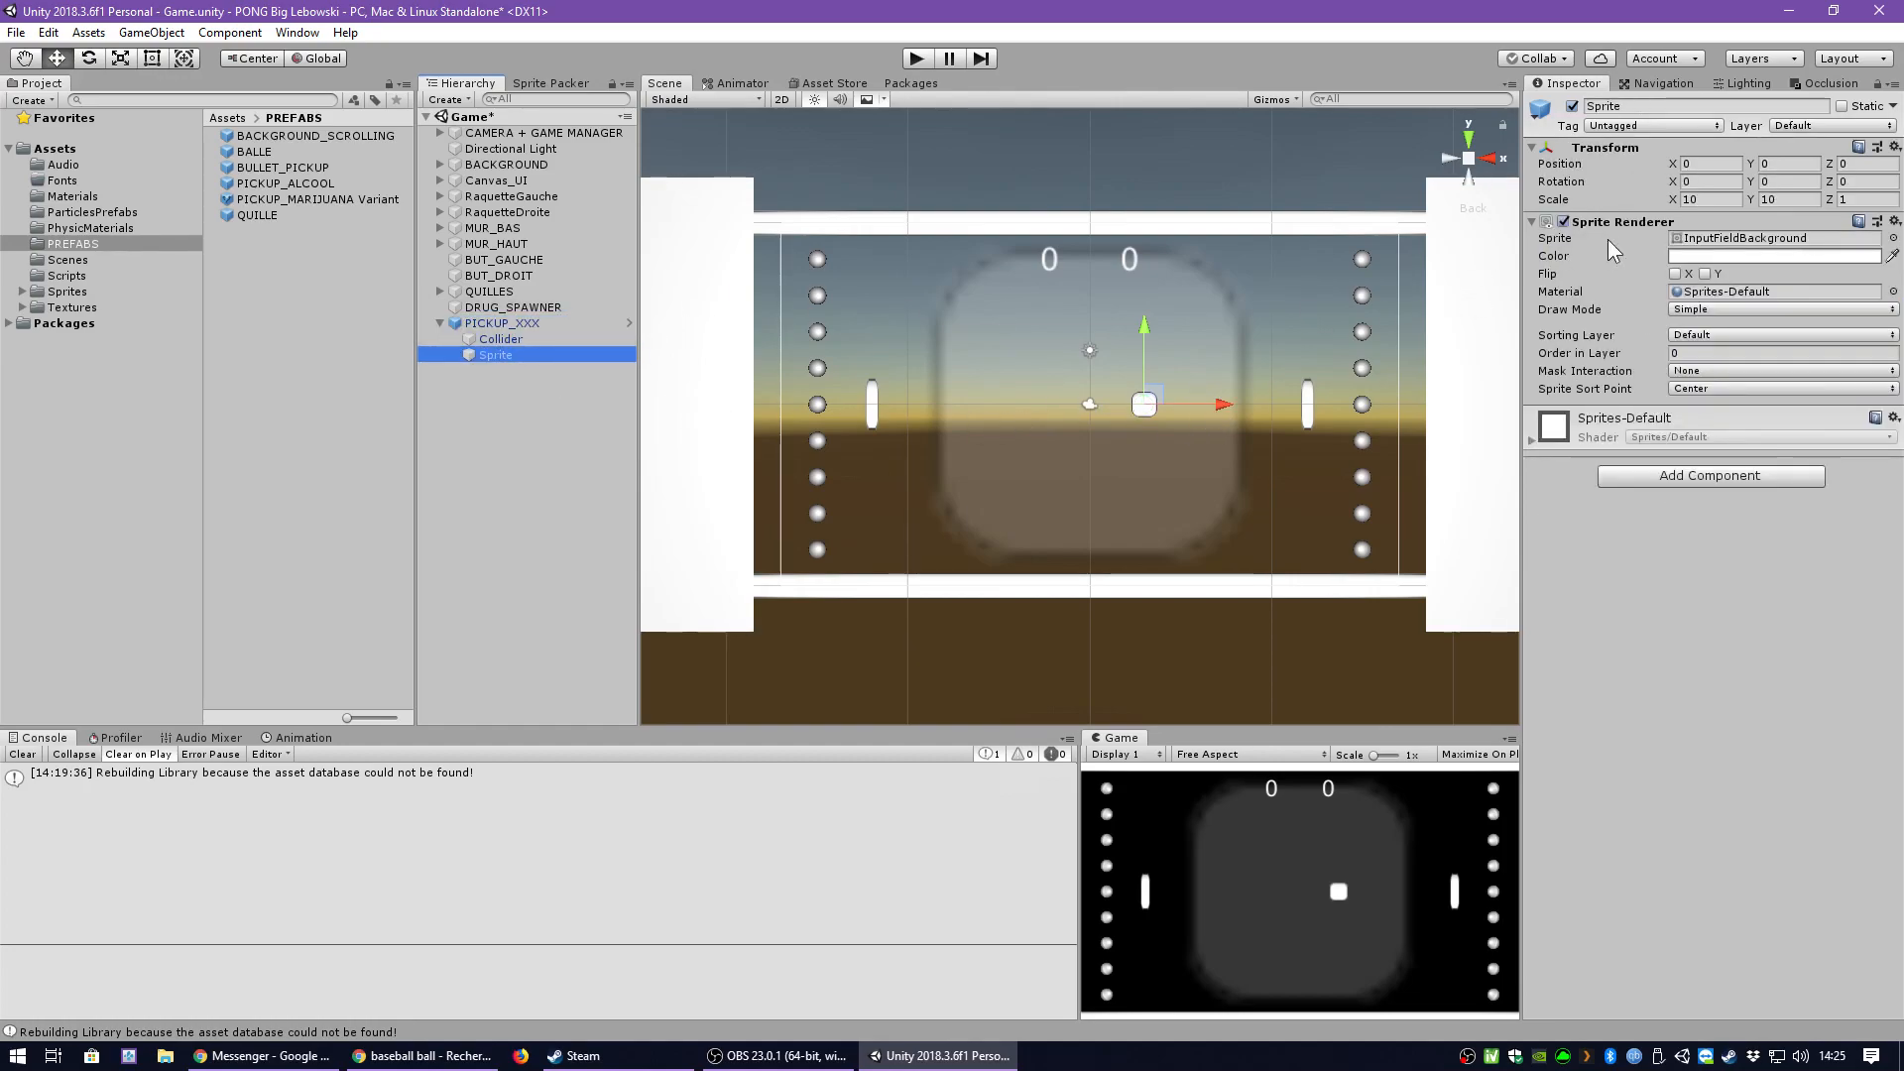
pyautogui.click(1893, 239)
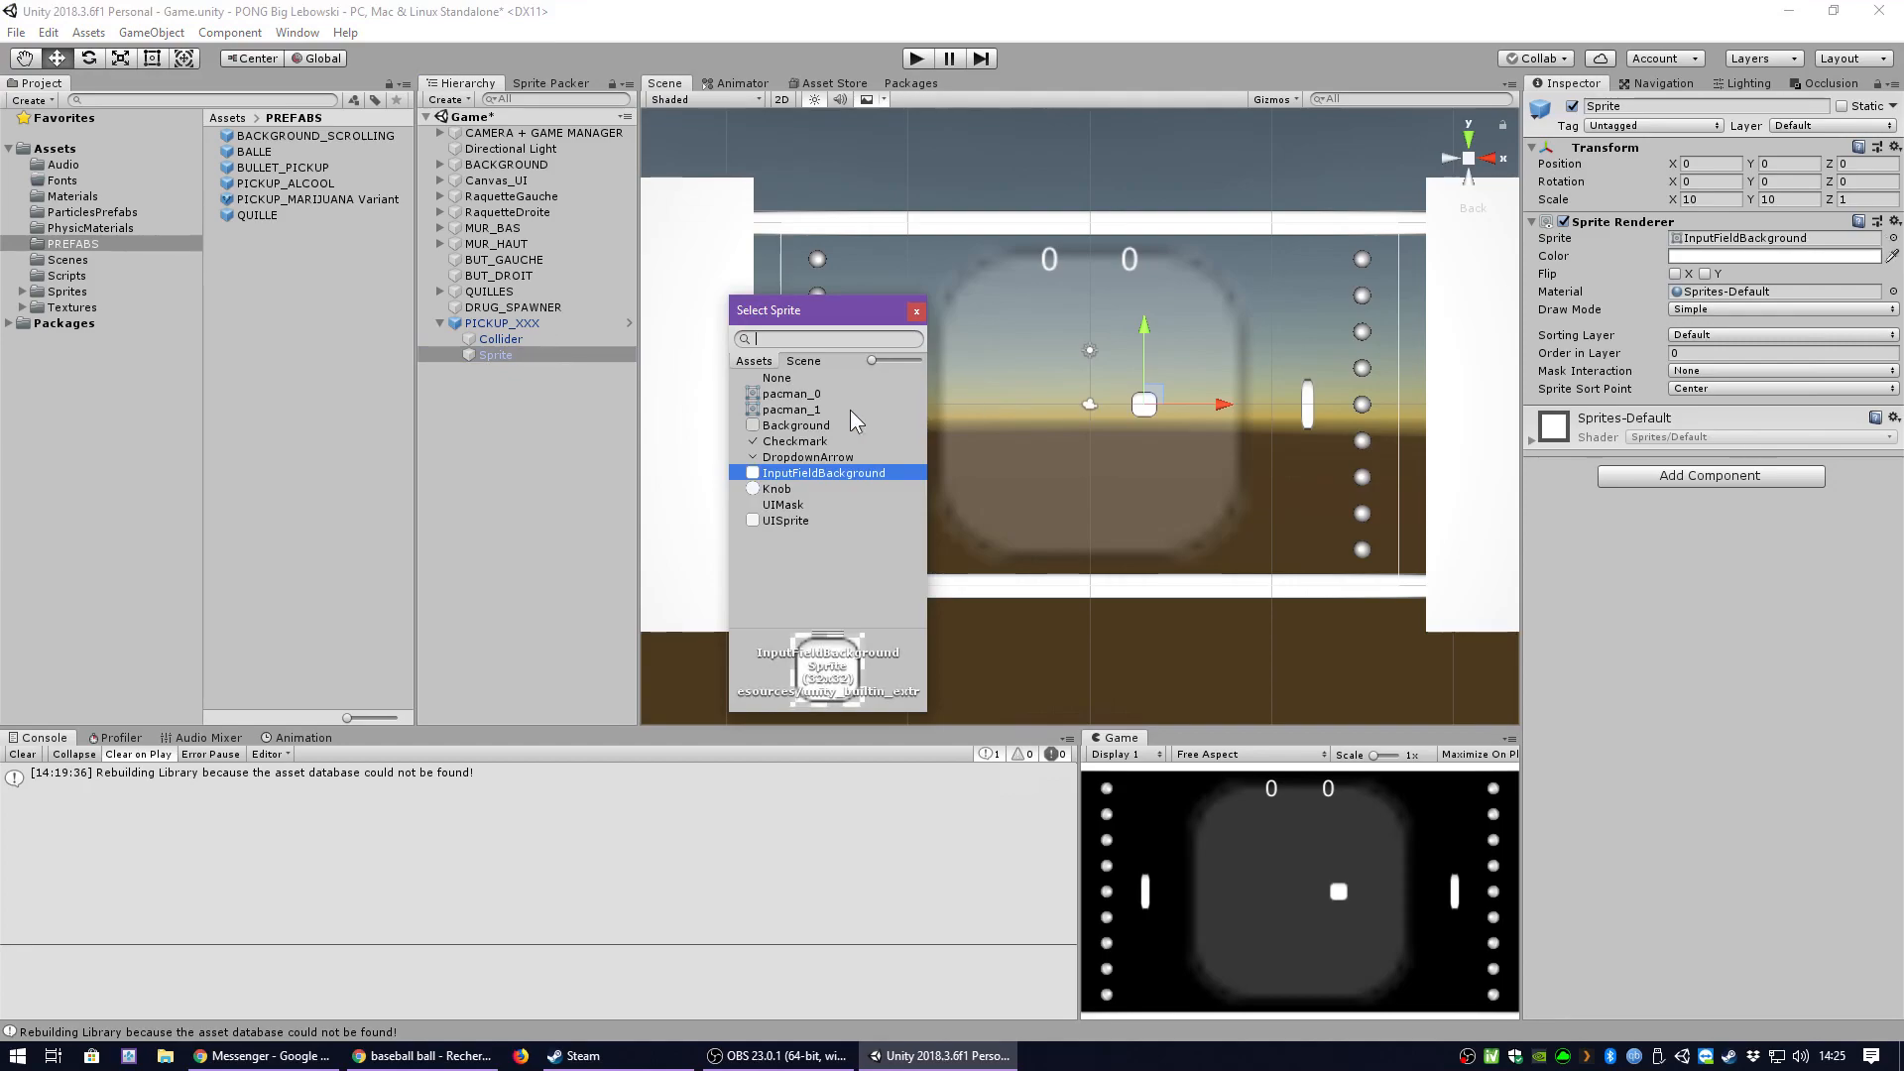
pyautogui.click(771, 395)
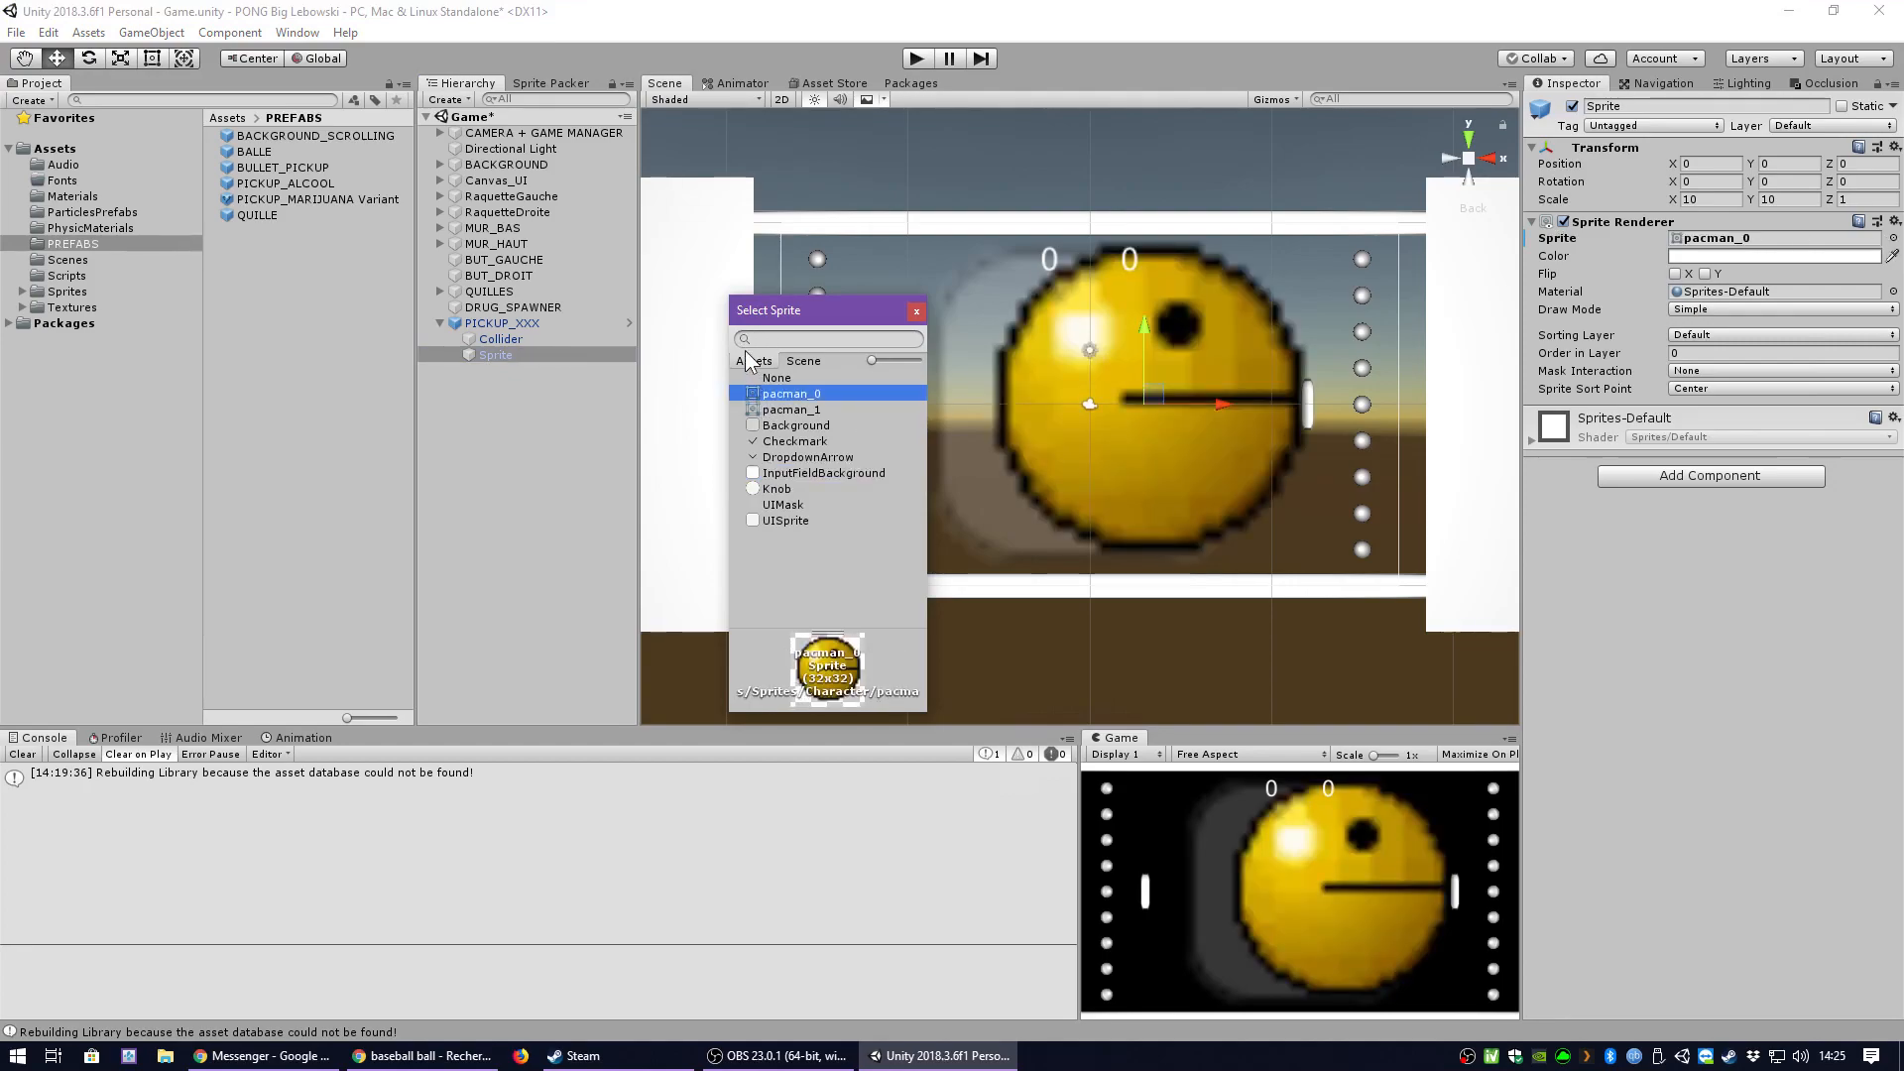
pyautogui.click(775, 489)
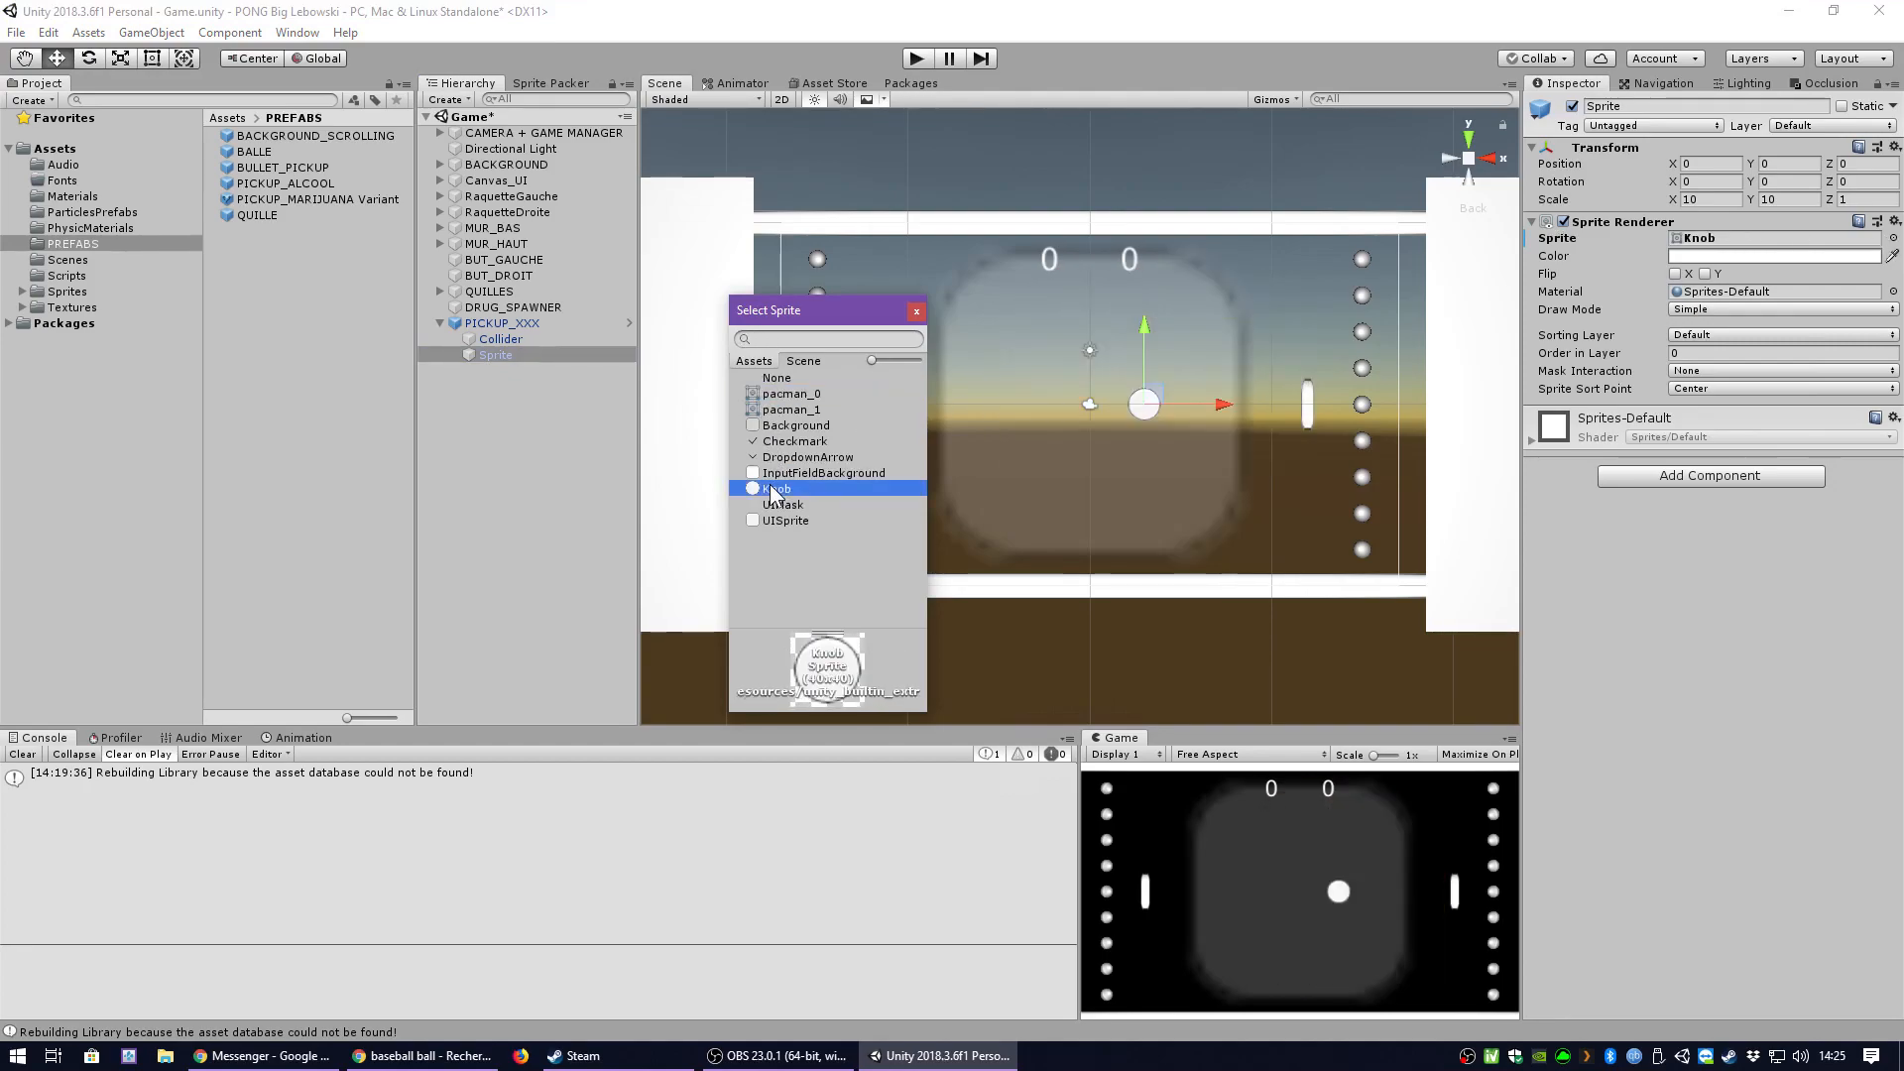
pyautogui.click(915, 312)
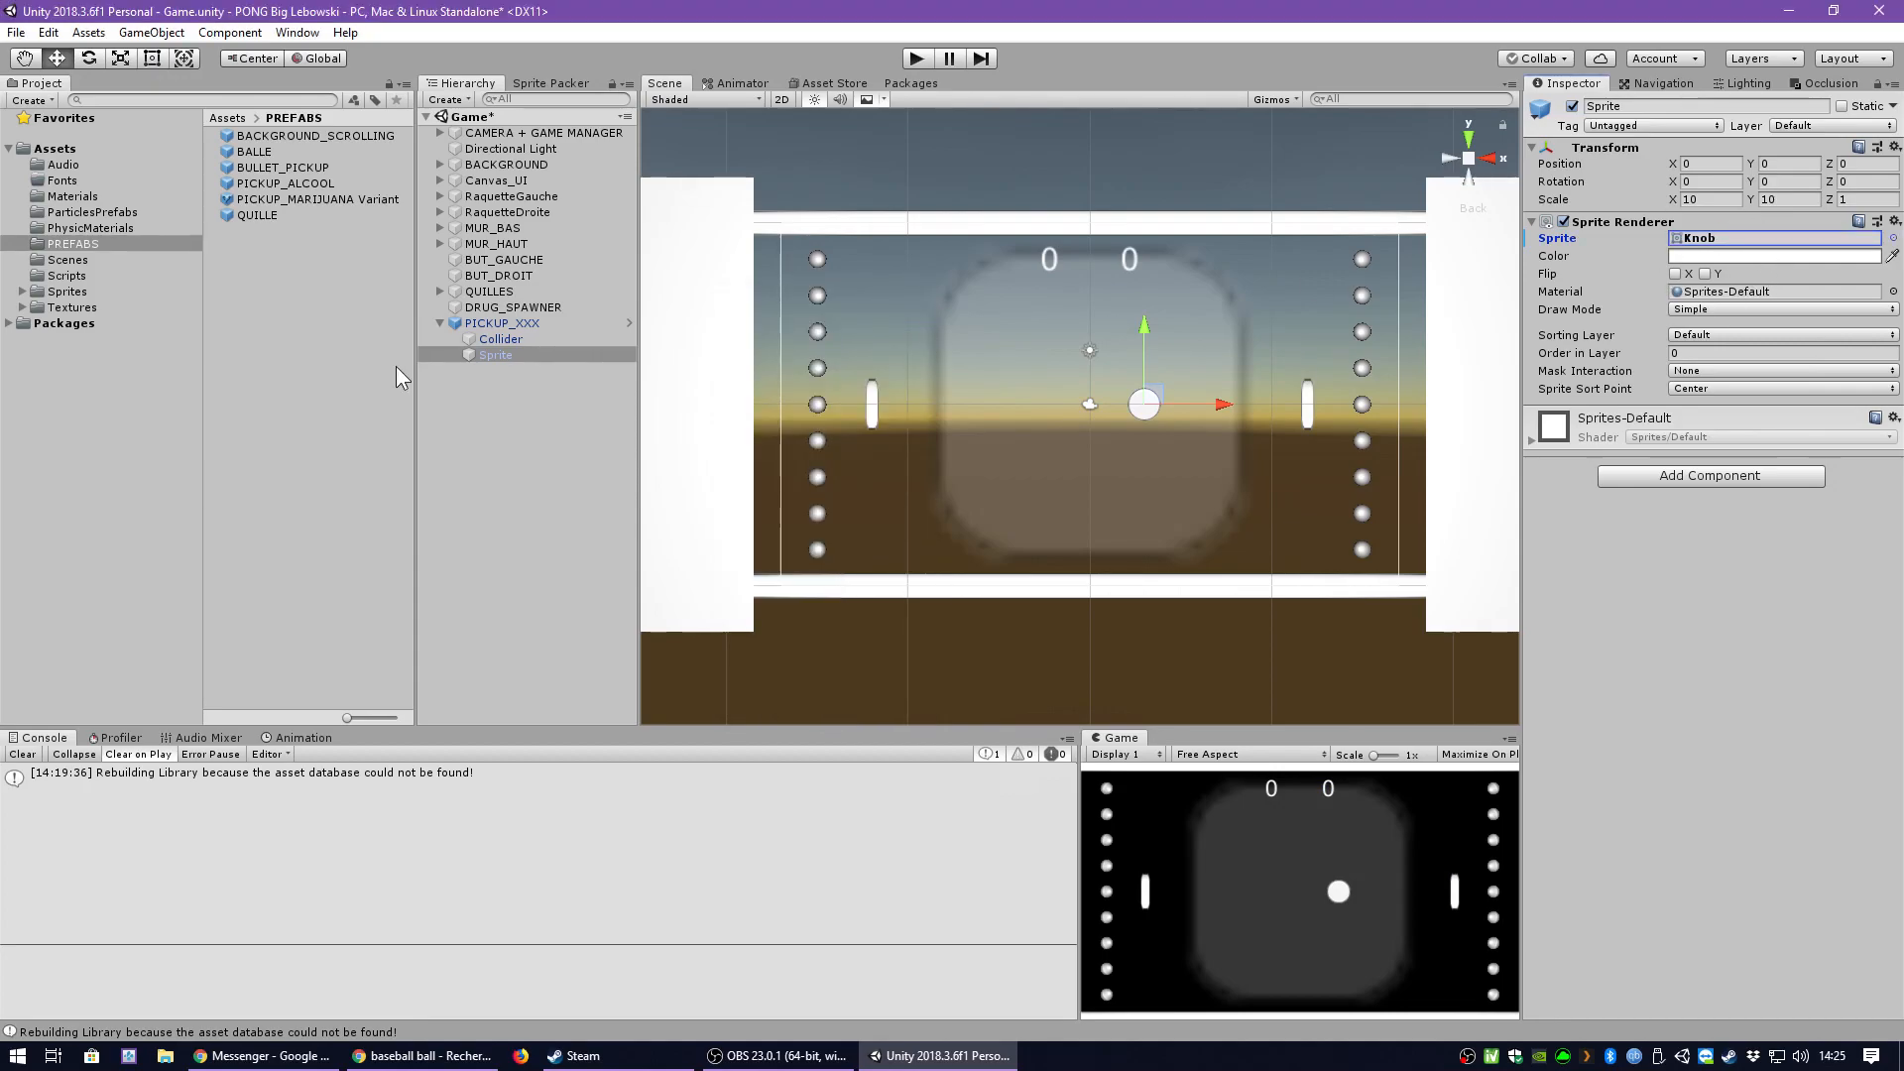
# Examine the components of PICKUP_XXX and its Collider and Sprite children.
pyautogui.click(503, 322)
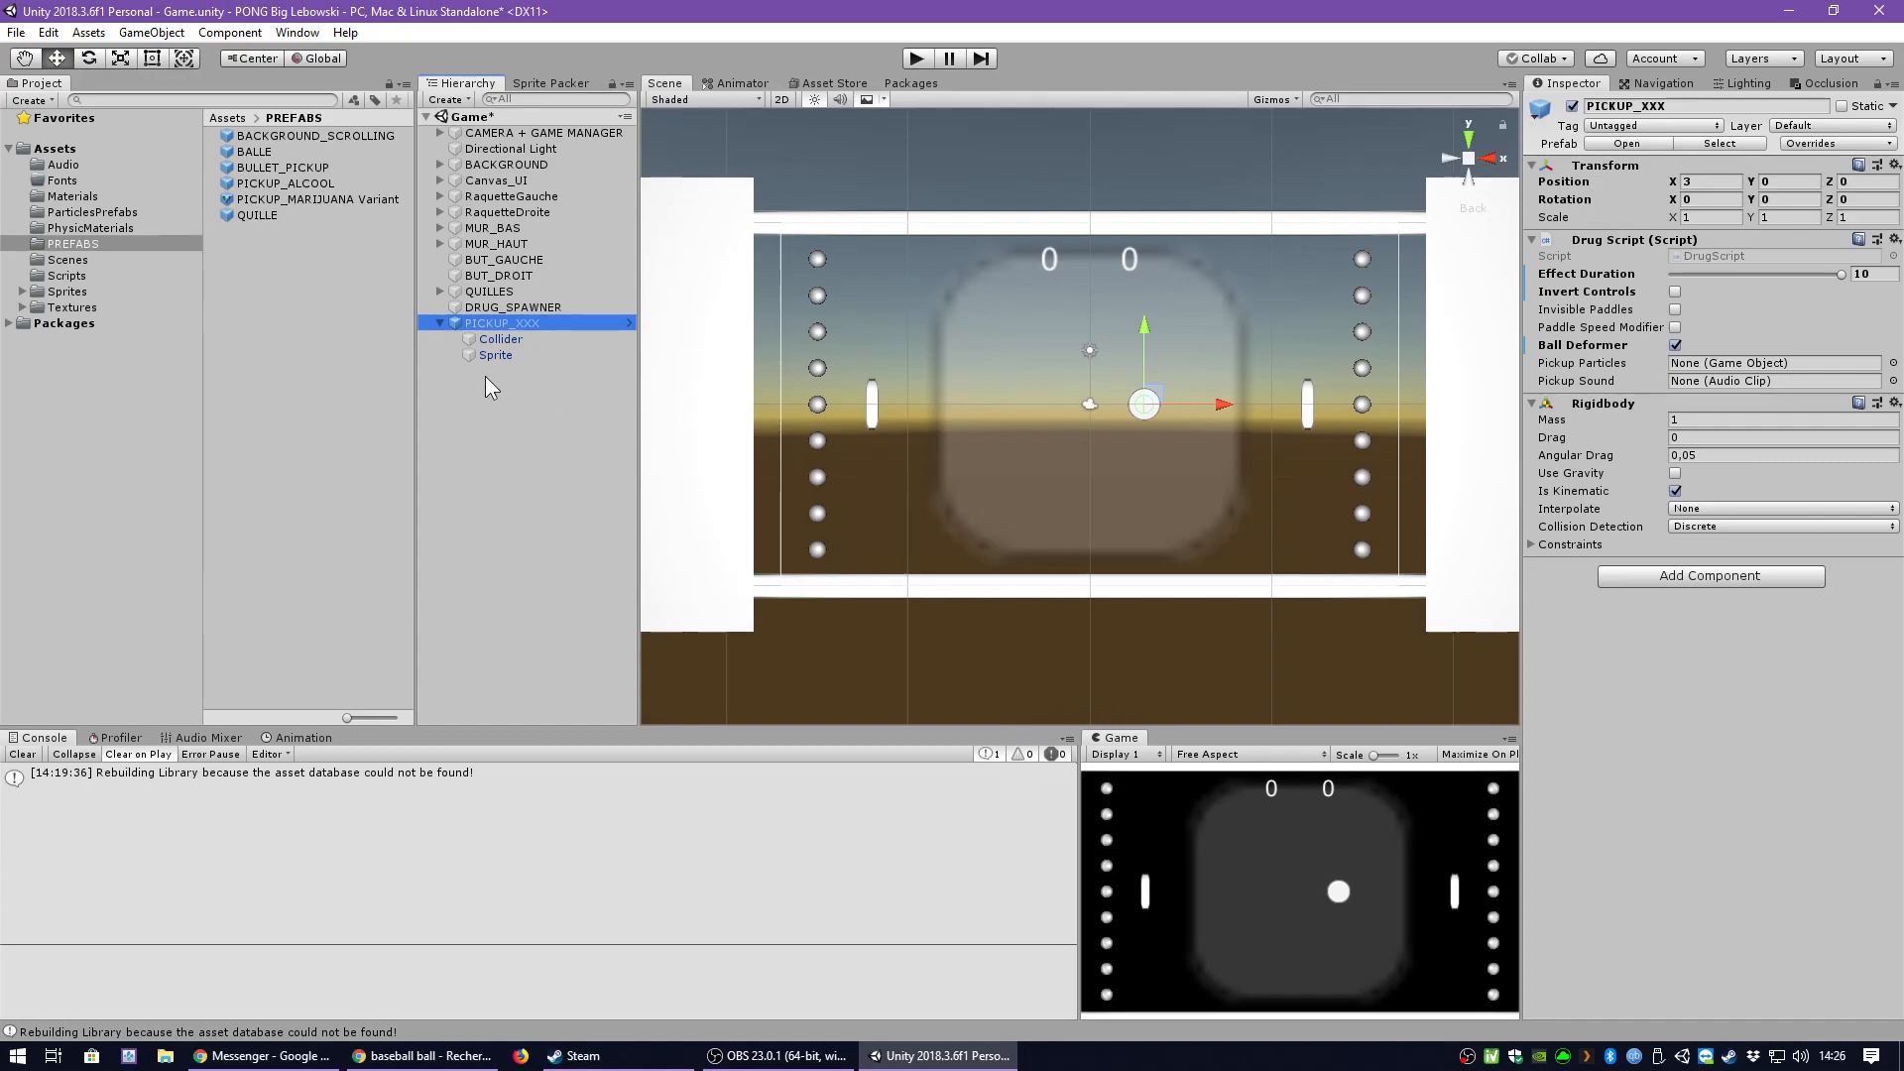
pyautogui.click(498, 356)
pyautogui.click(490, 339)
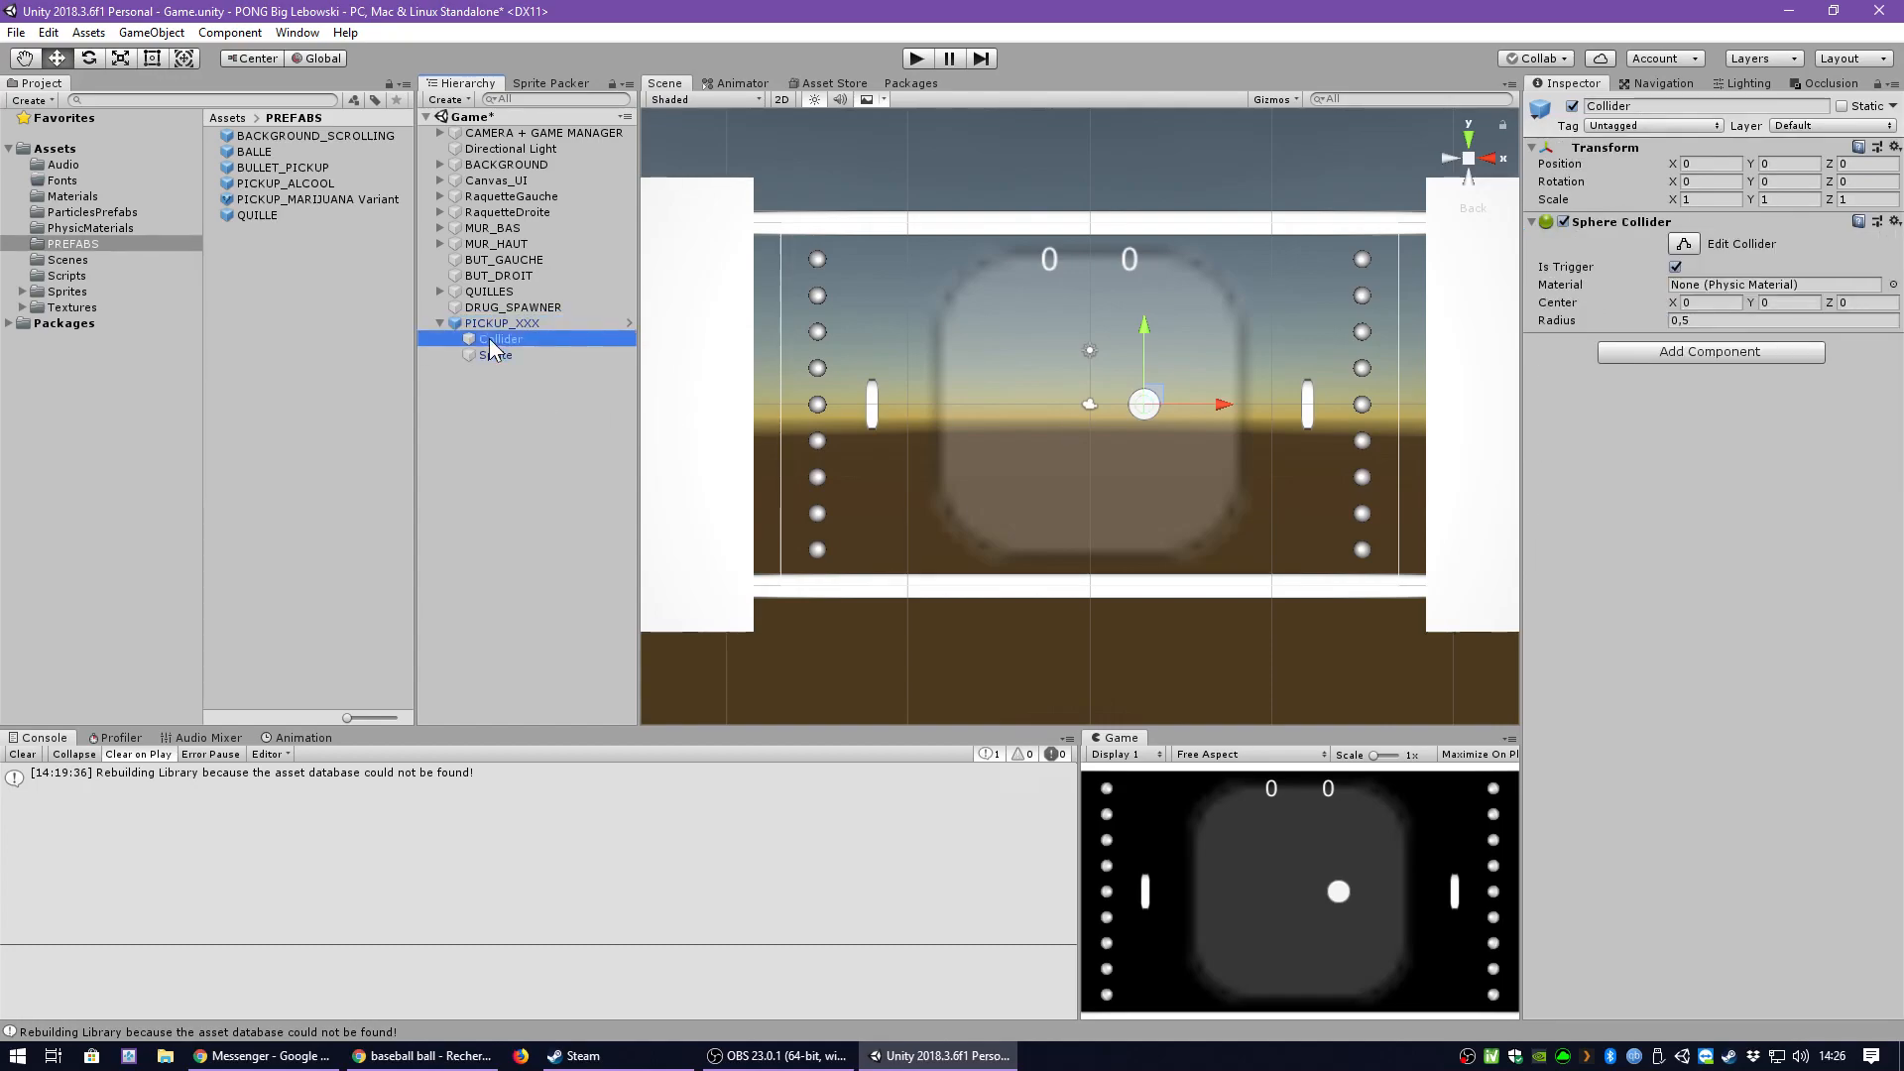
pyautogui.click(493, 355)
pyautogui.click(501, 324)
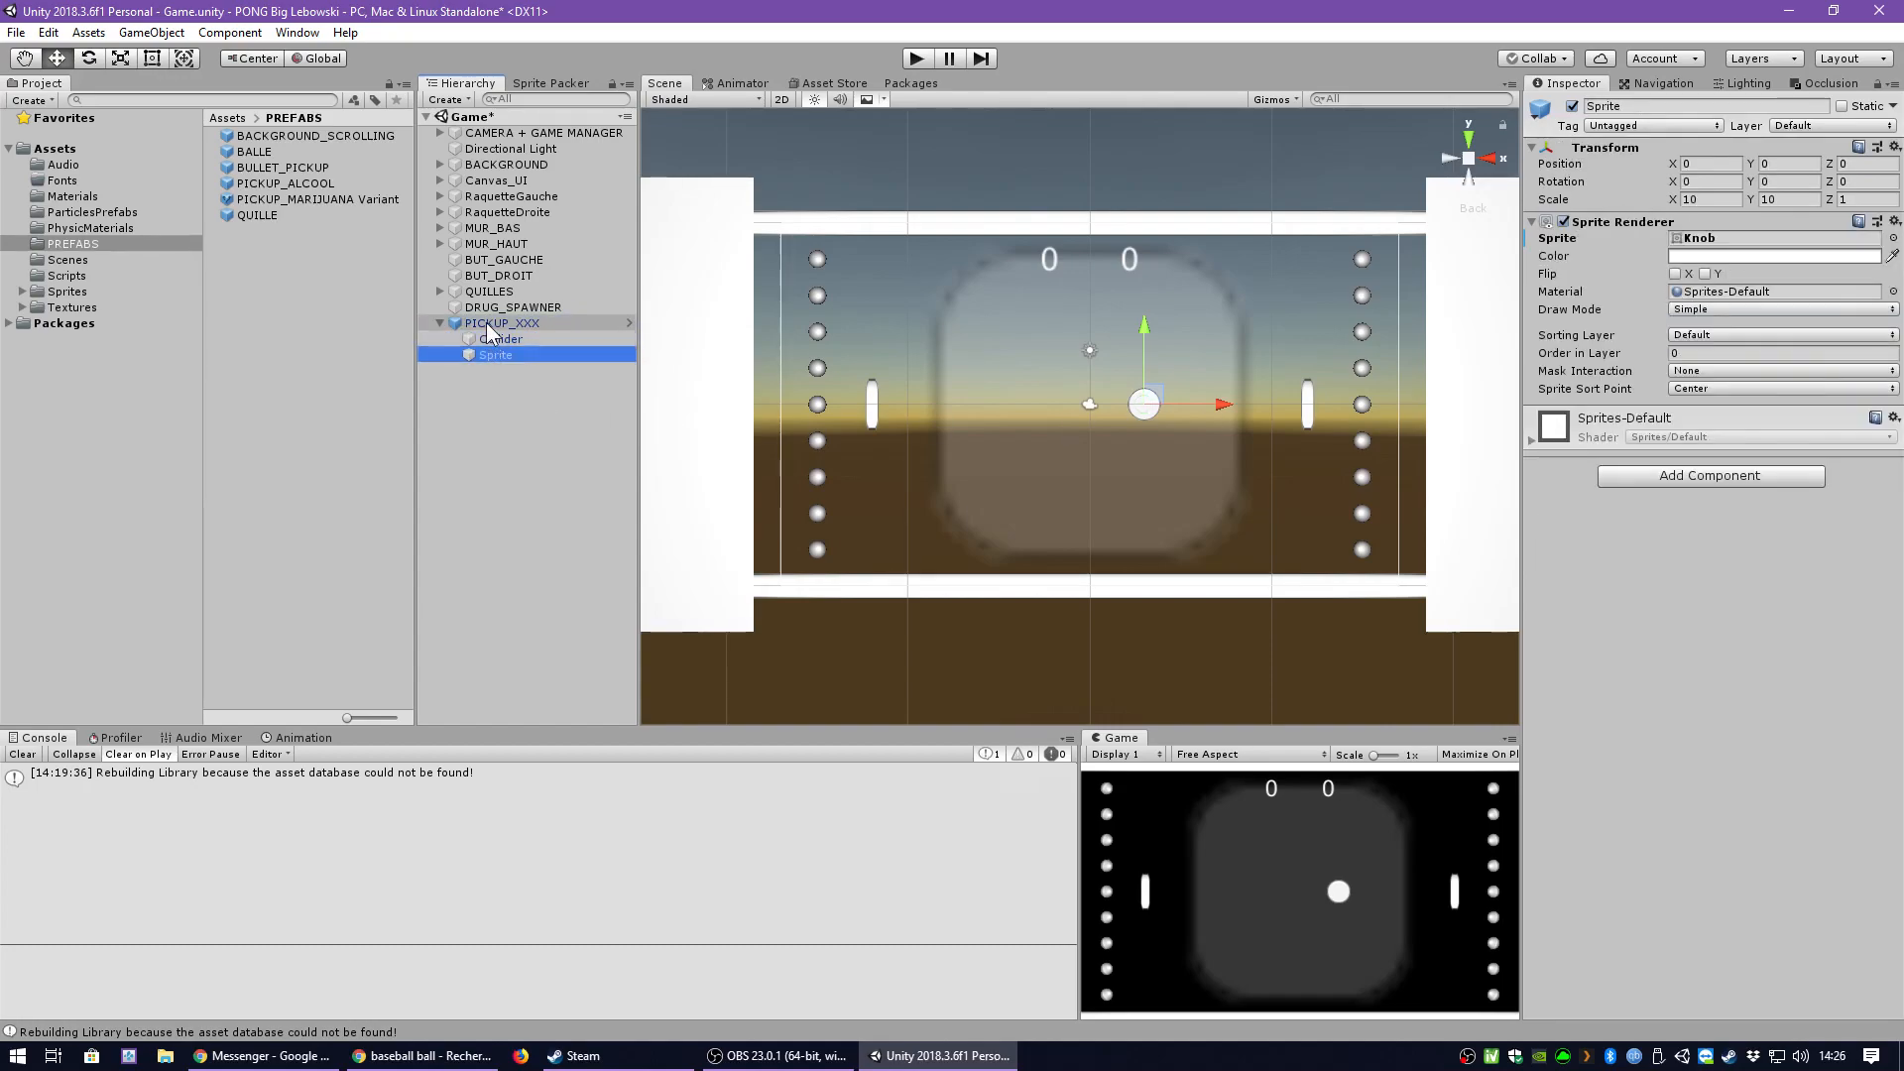
pyautogui.click(563, 401)
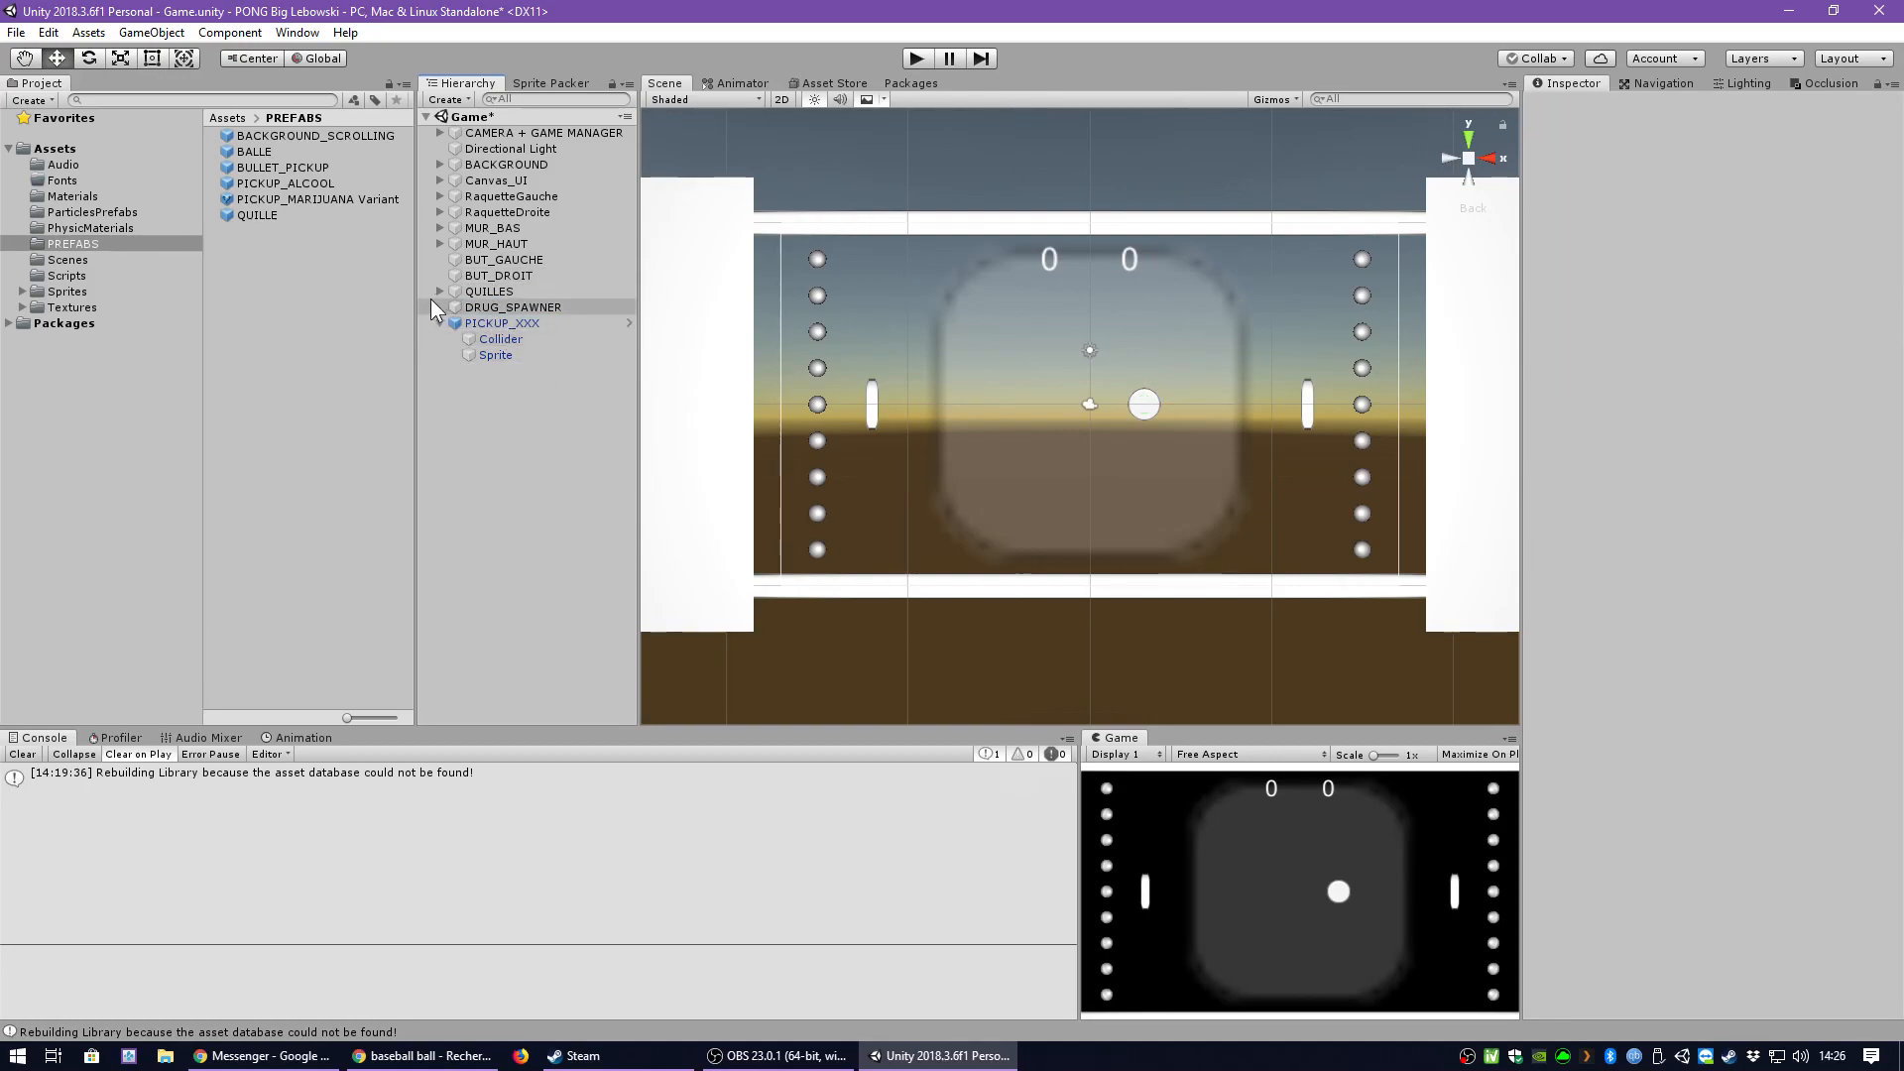
pyautogui.click(434, 325)
pyautogui.click(450, 378)
pyautogui.click(483, 326)
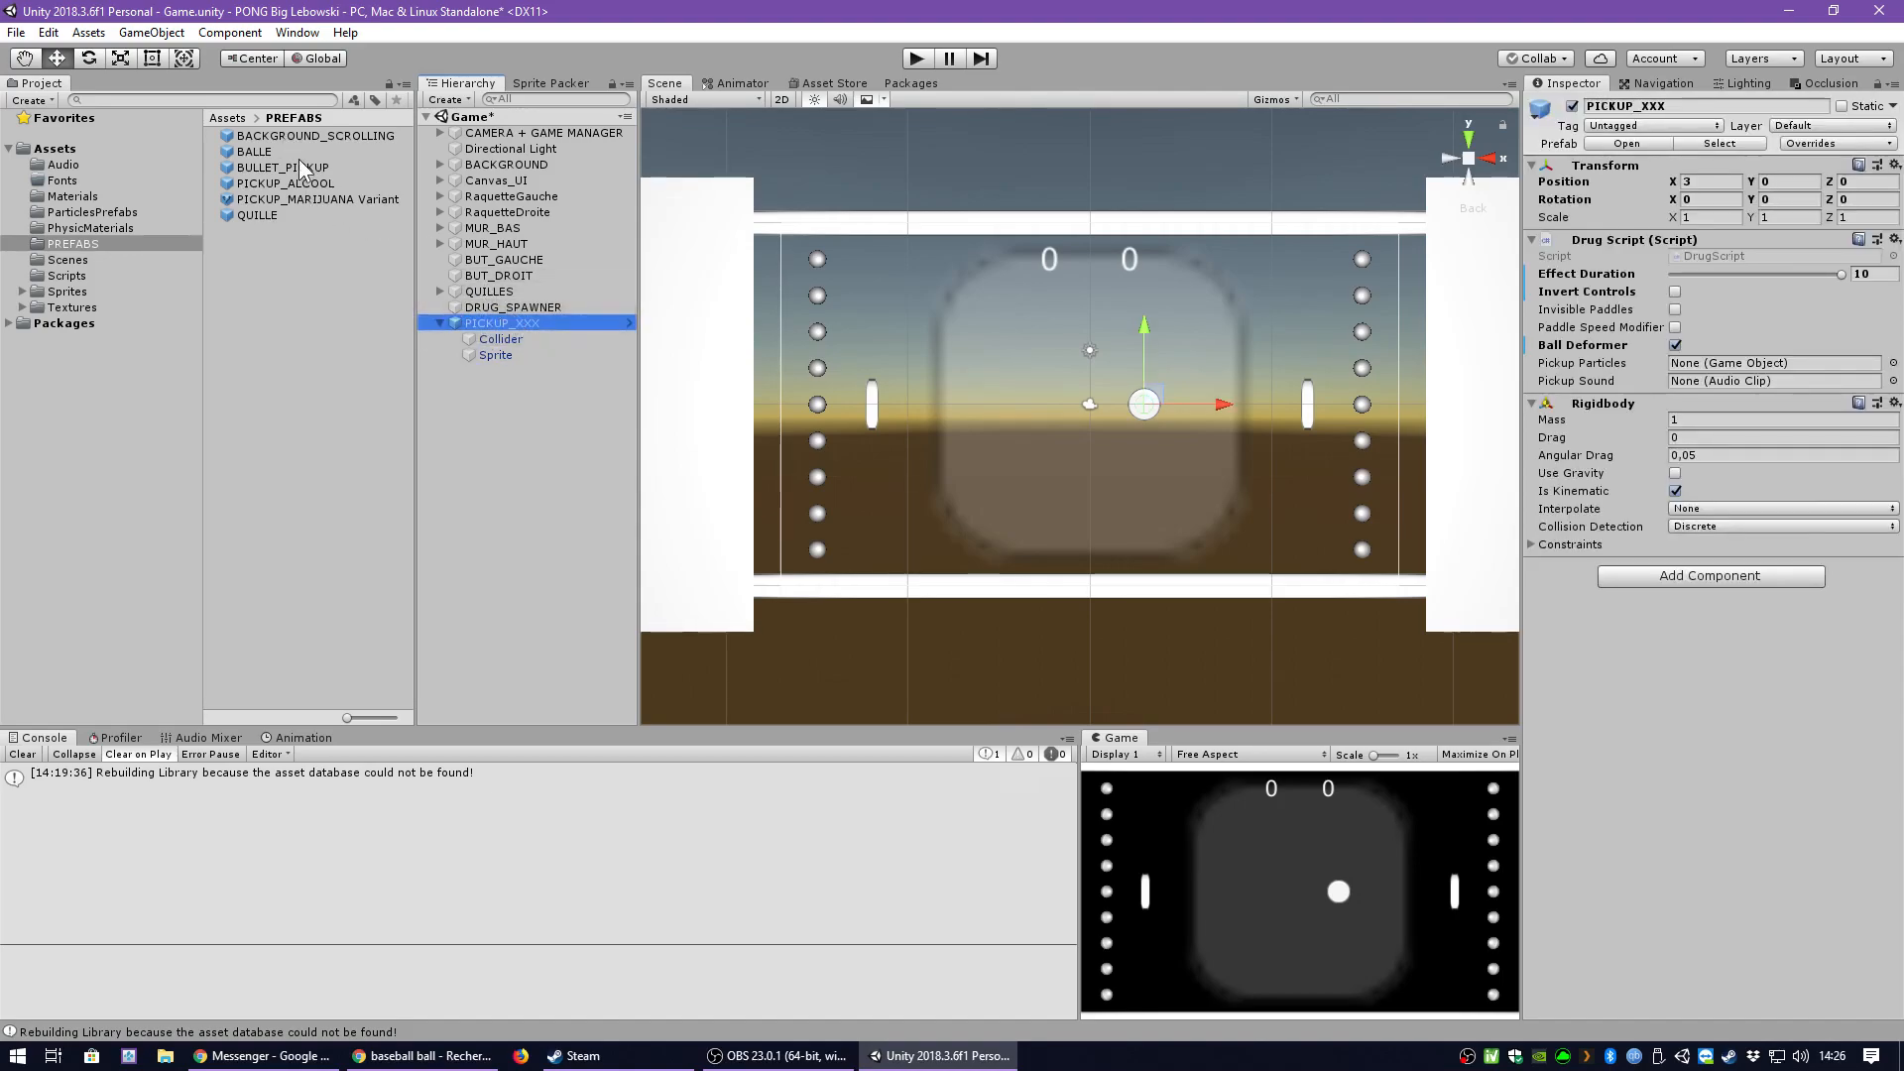
# Save PICKUP_XXX as an original prefab in the PREFABS folder and delete its instance from the scene.
pyautogui.click(502, 389)
pyautogui.moveTo(495, 327); pyautogui.dragTo(285, 286)
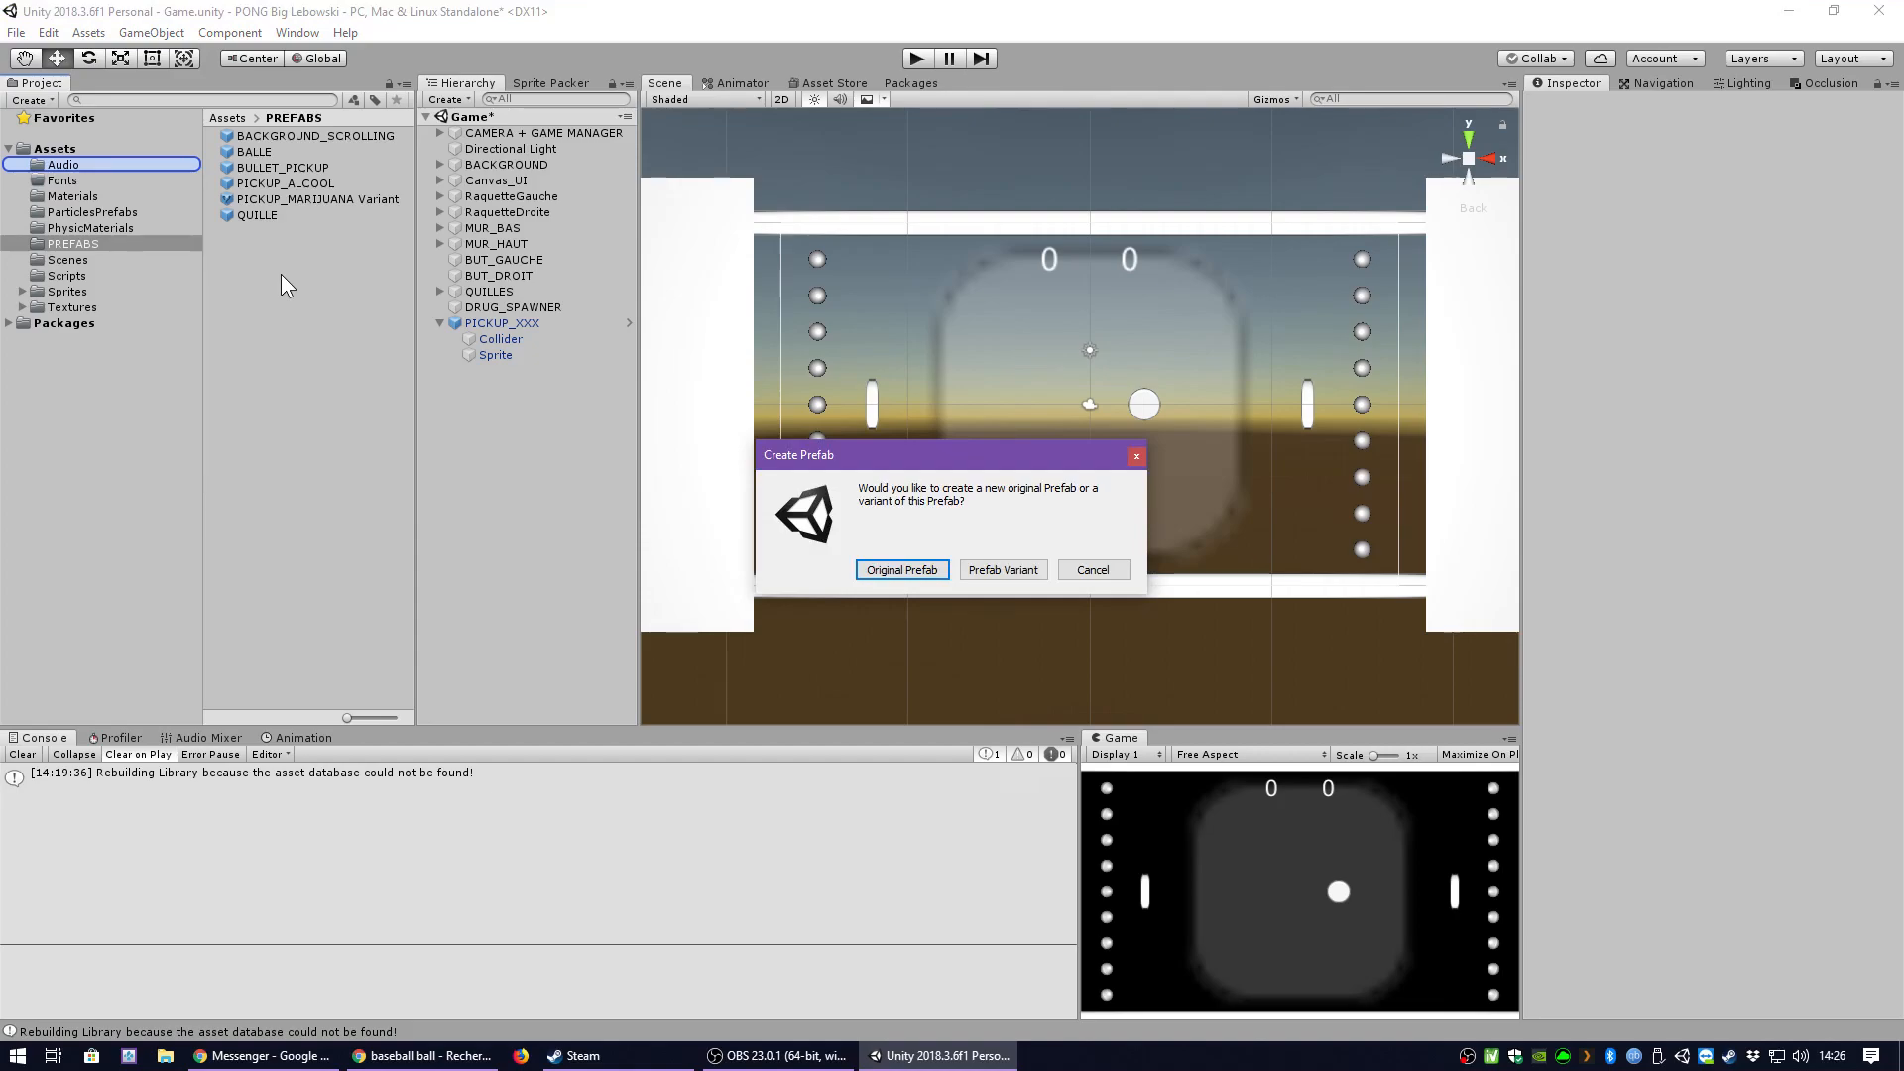
pyautogui.moveTo(901, 460); pyautogui.dragTo(675, 414)
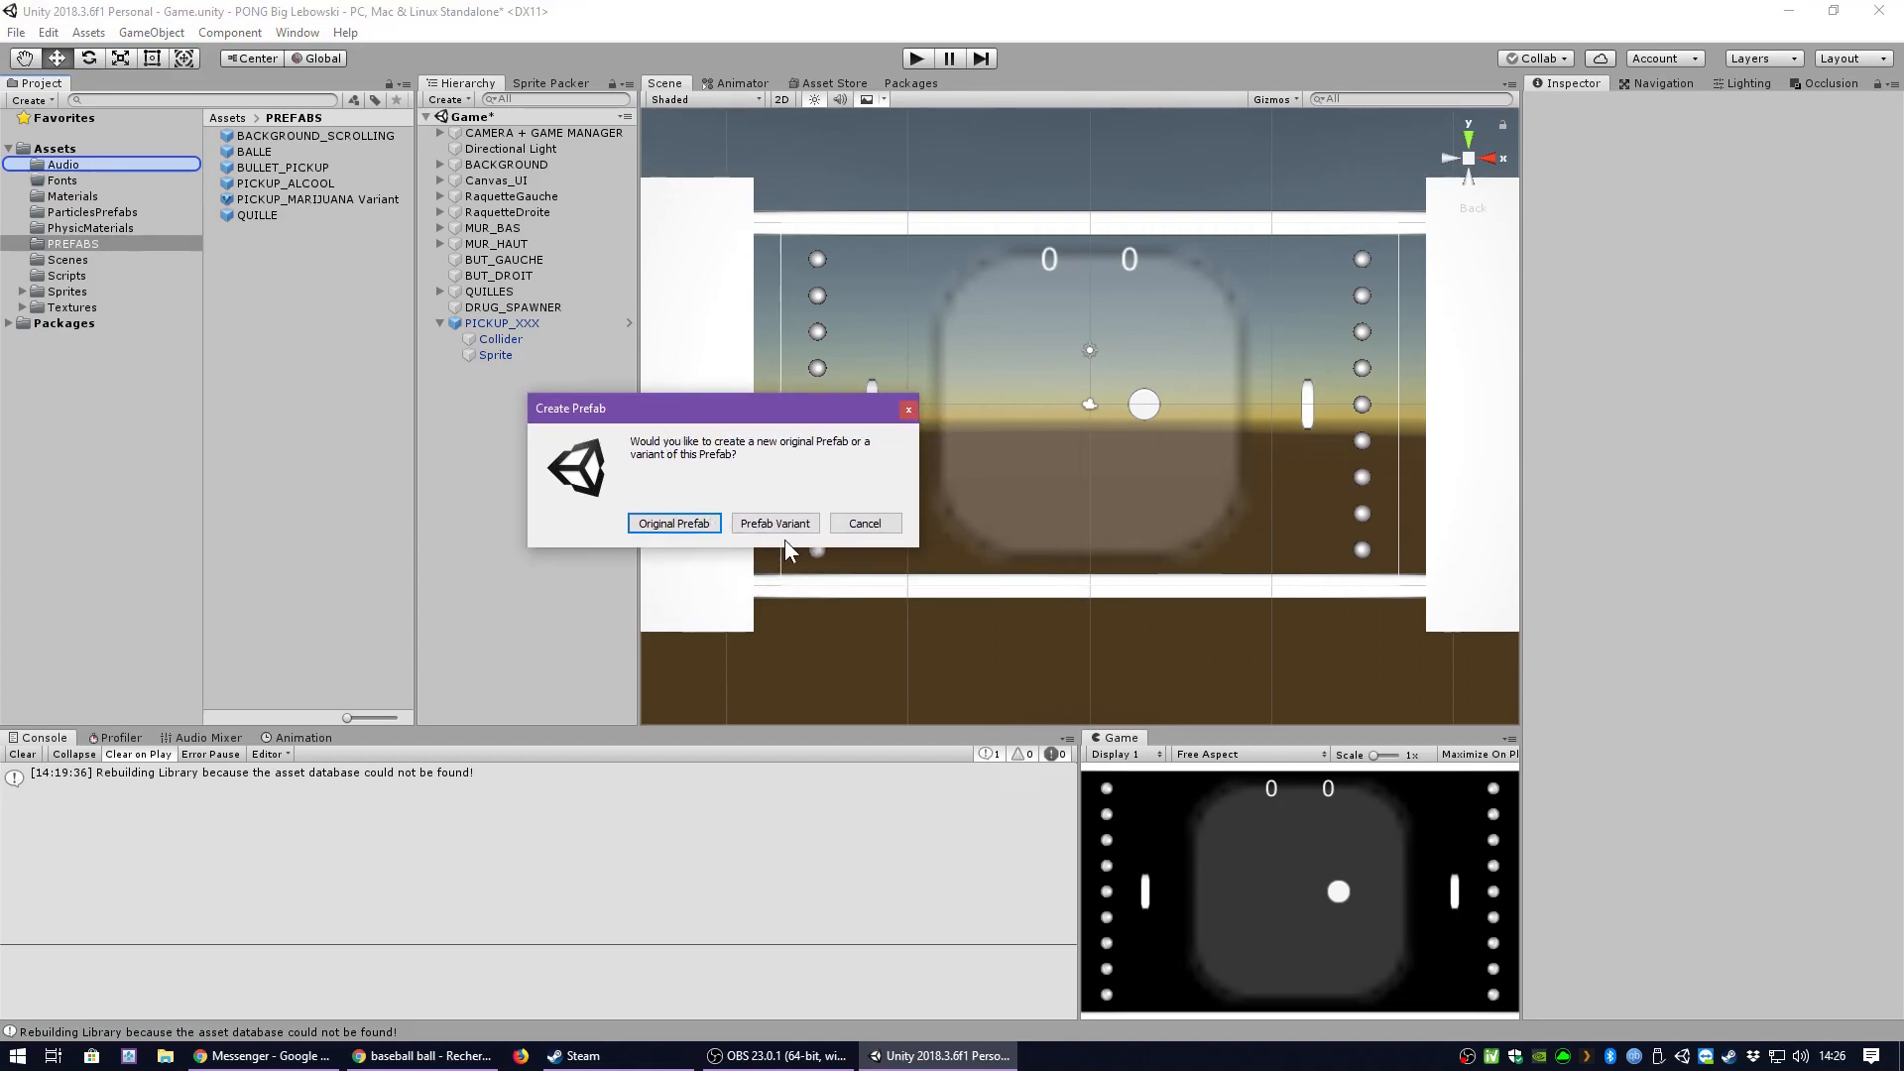
pyautogui.click(674, 524)
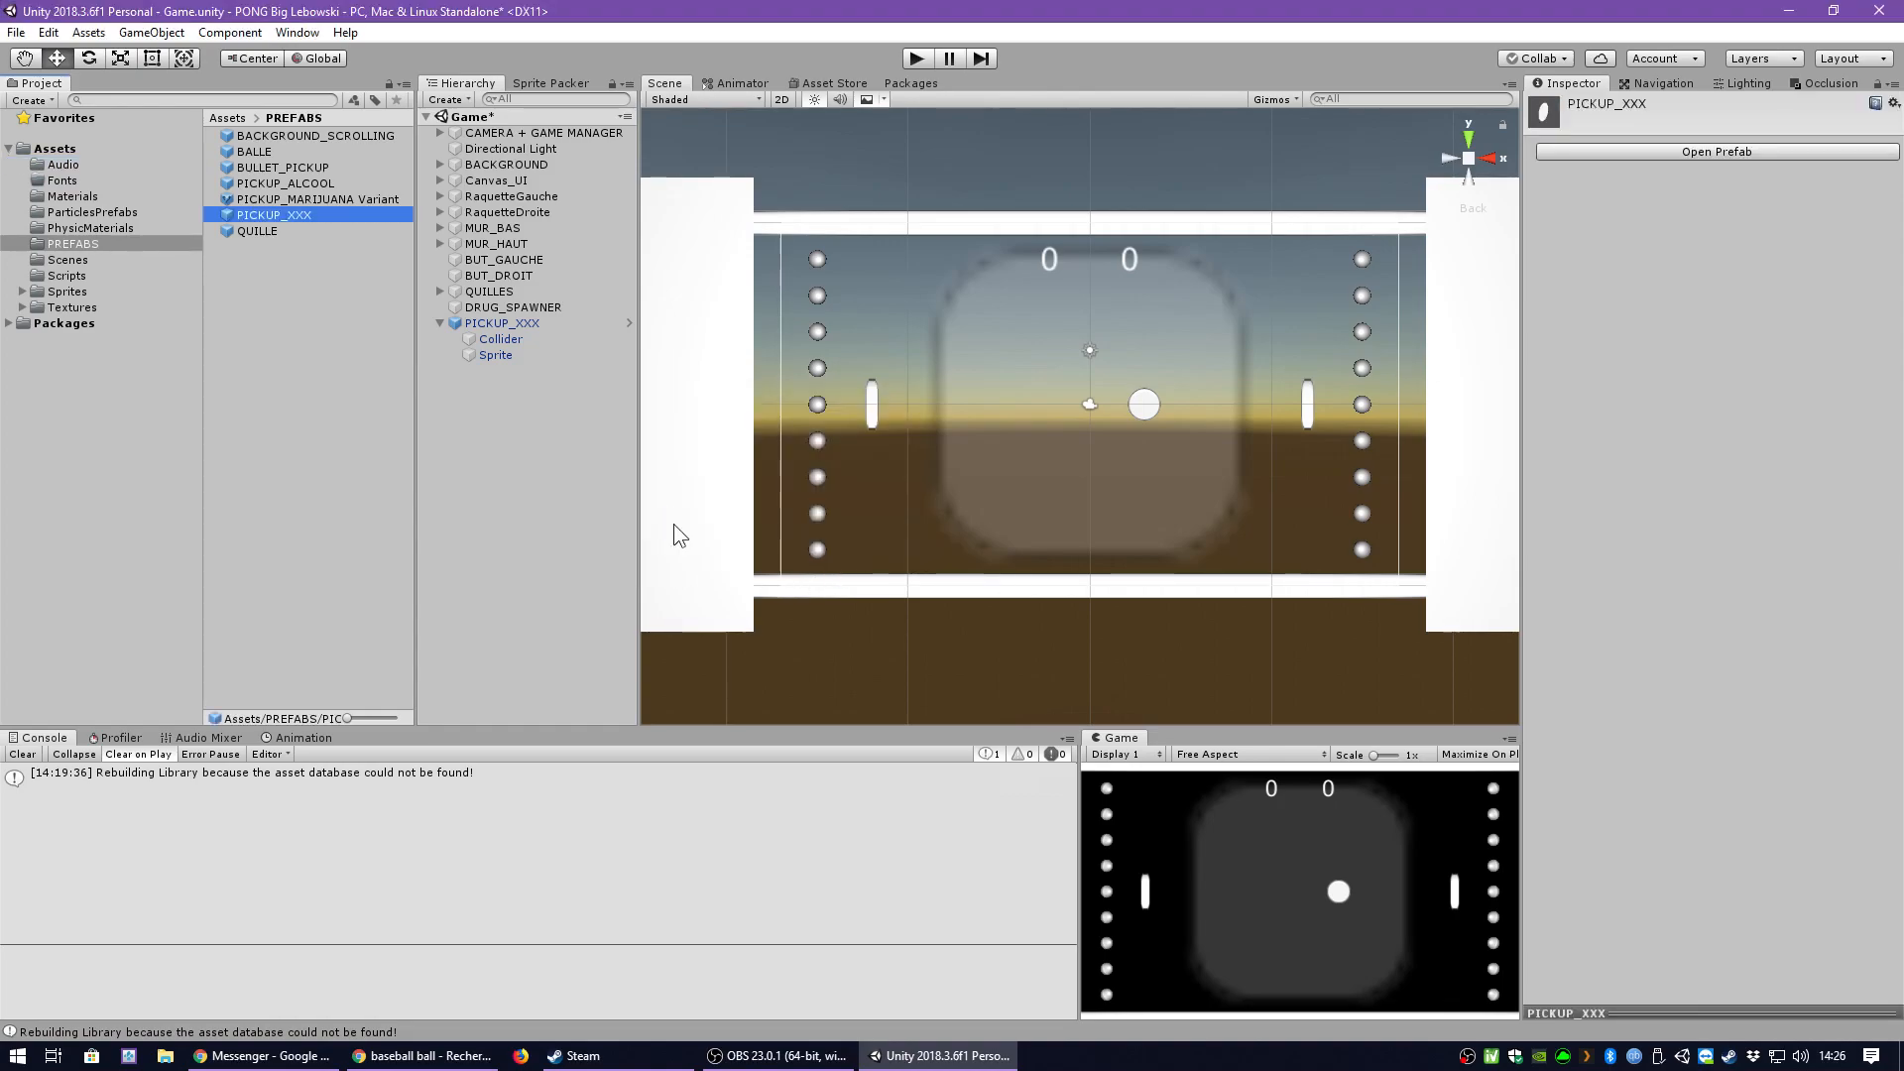
pyautogui.click(518, 322)
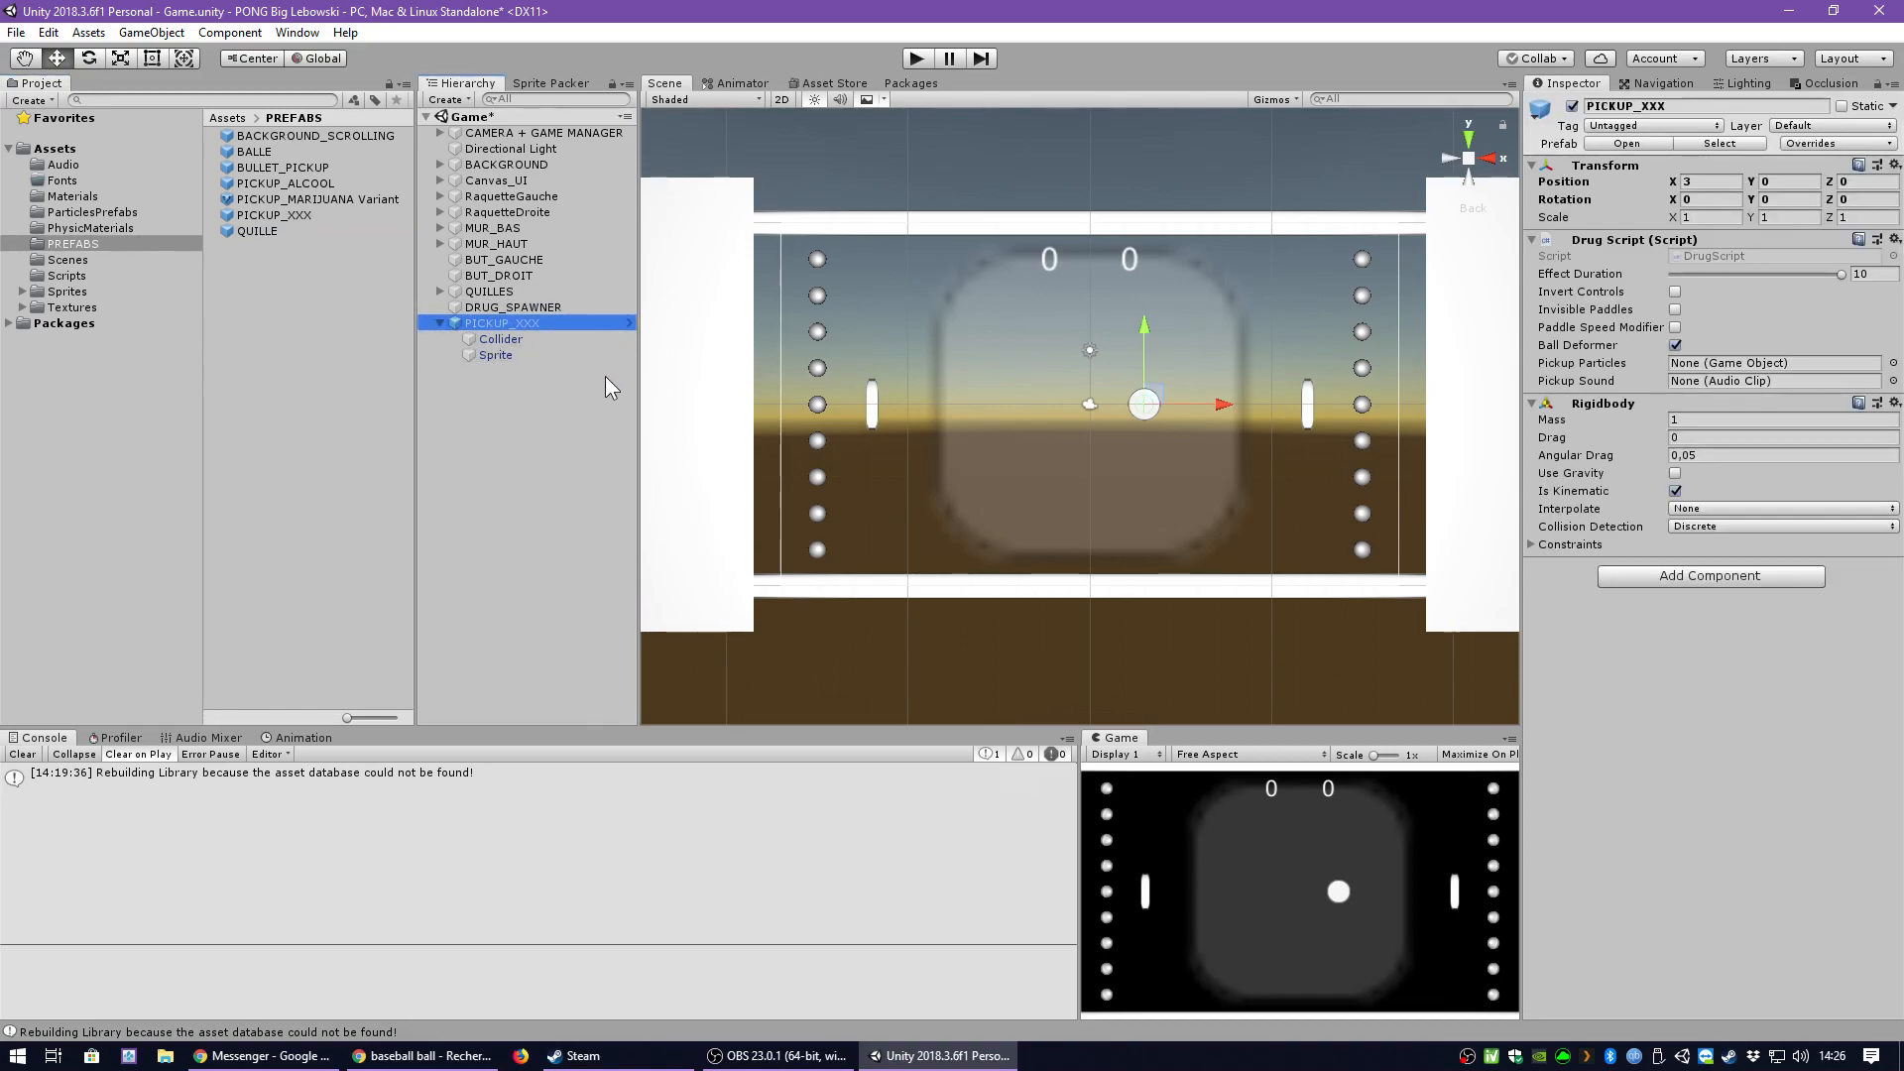
pyautogui.press('Delete')
# Expand DRUG_SPAWNER's Drugs list to 3 entries with PICKUP_XXX as Element 2, and run the game.
pyautogui.click(509, 308)
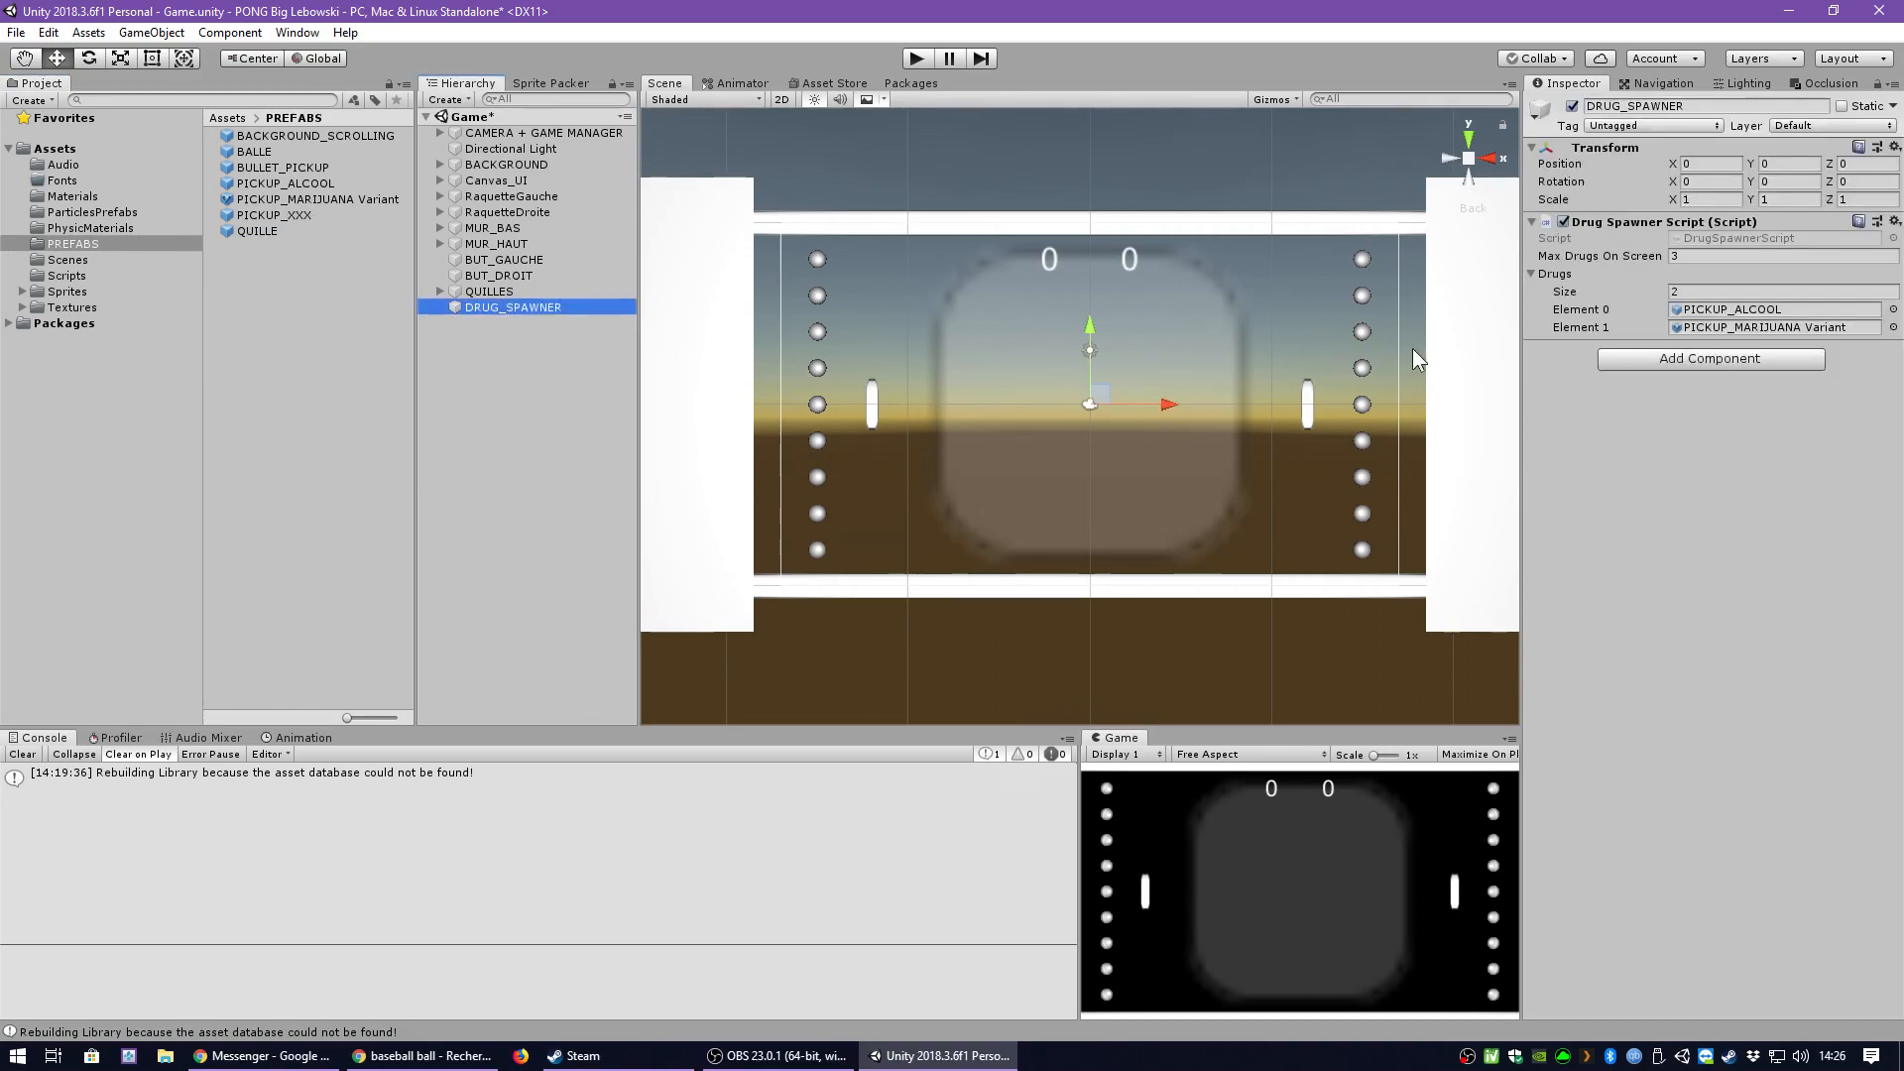
pyautogui.click(1703, 289)
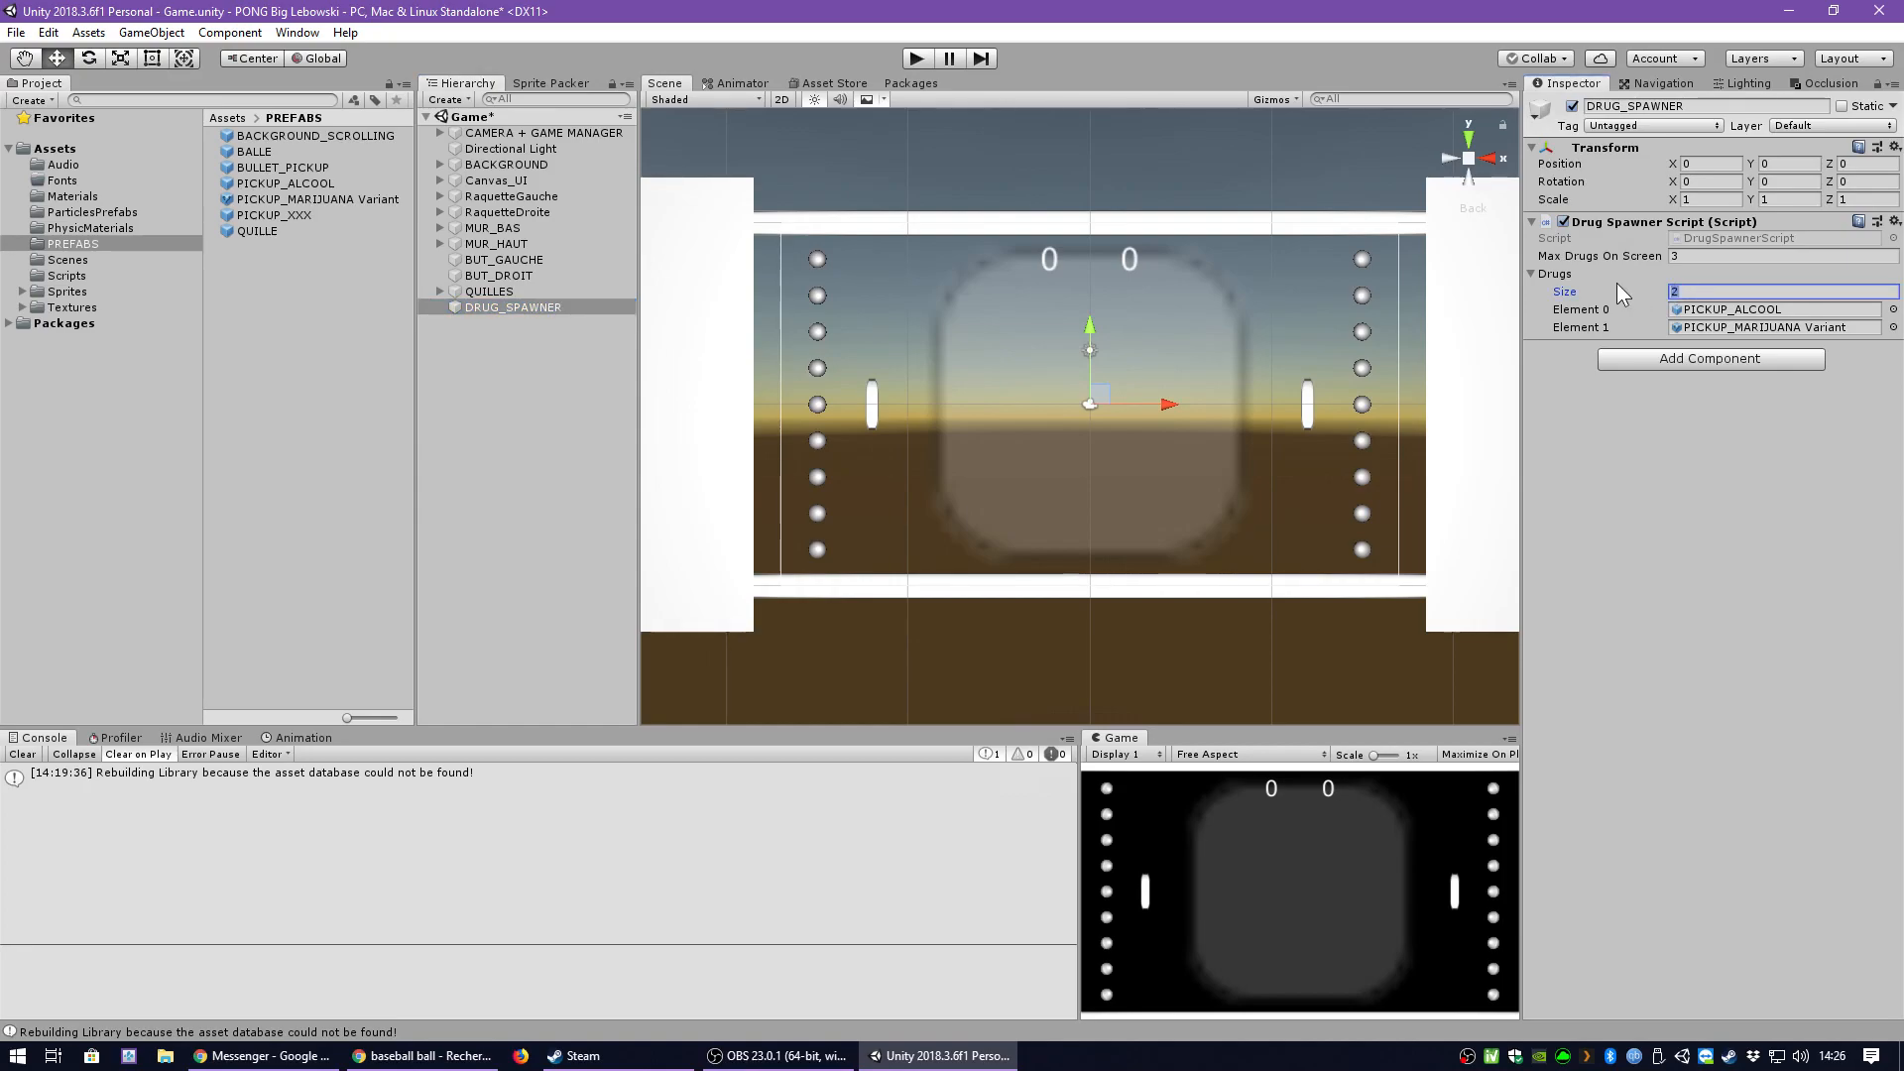
pyautogui.press('Return')
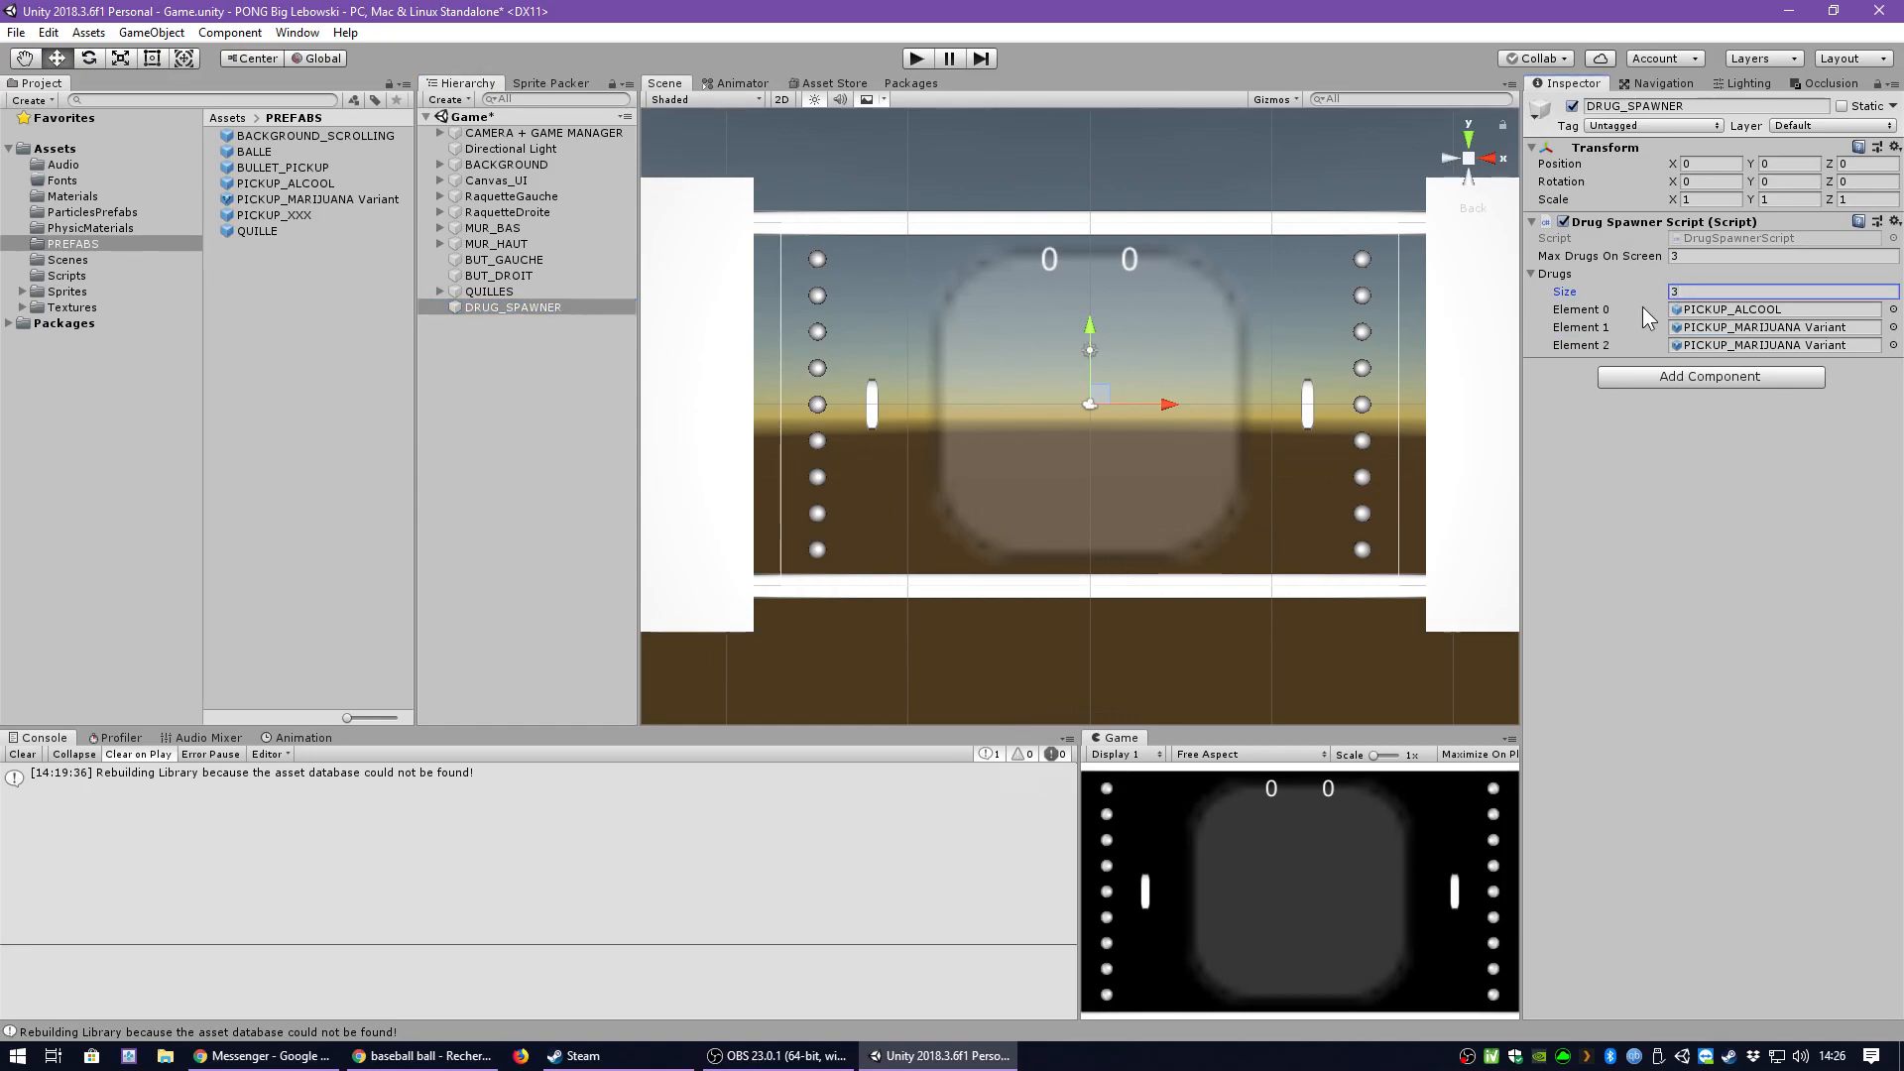
pyautogui.click(1893, 345)
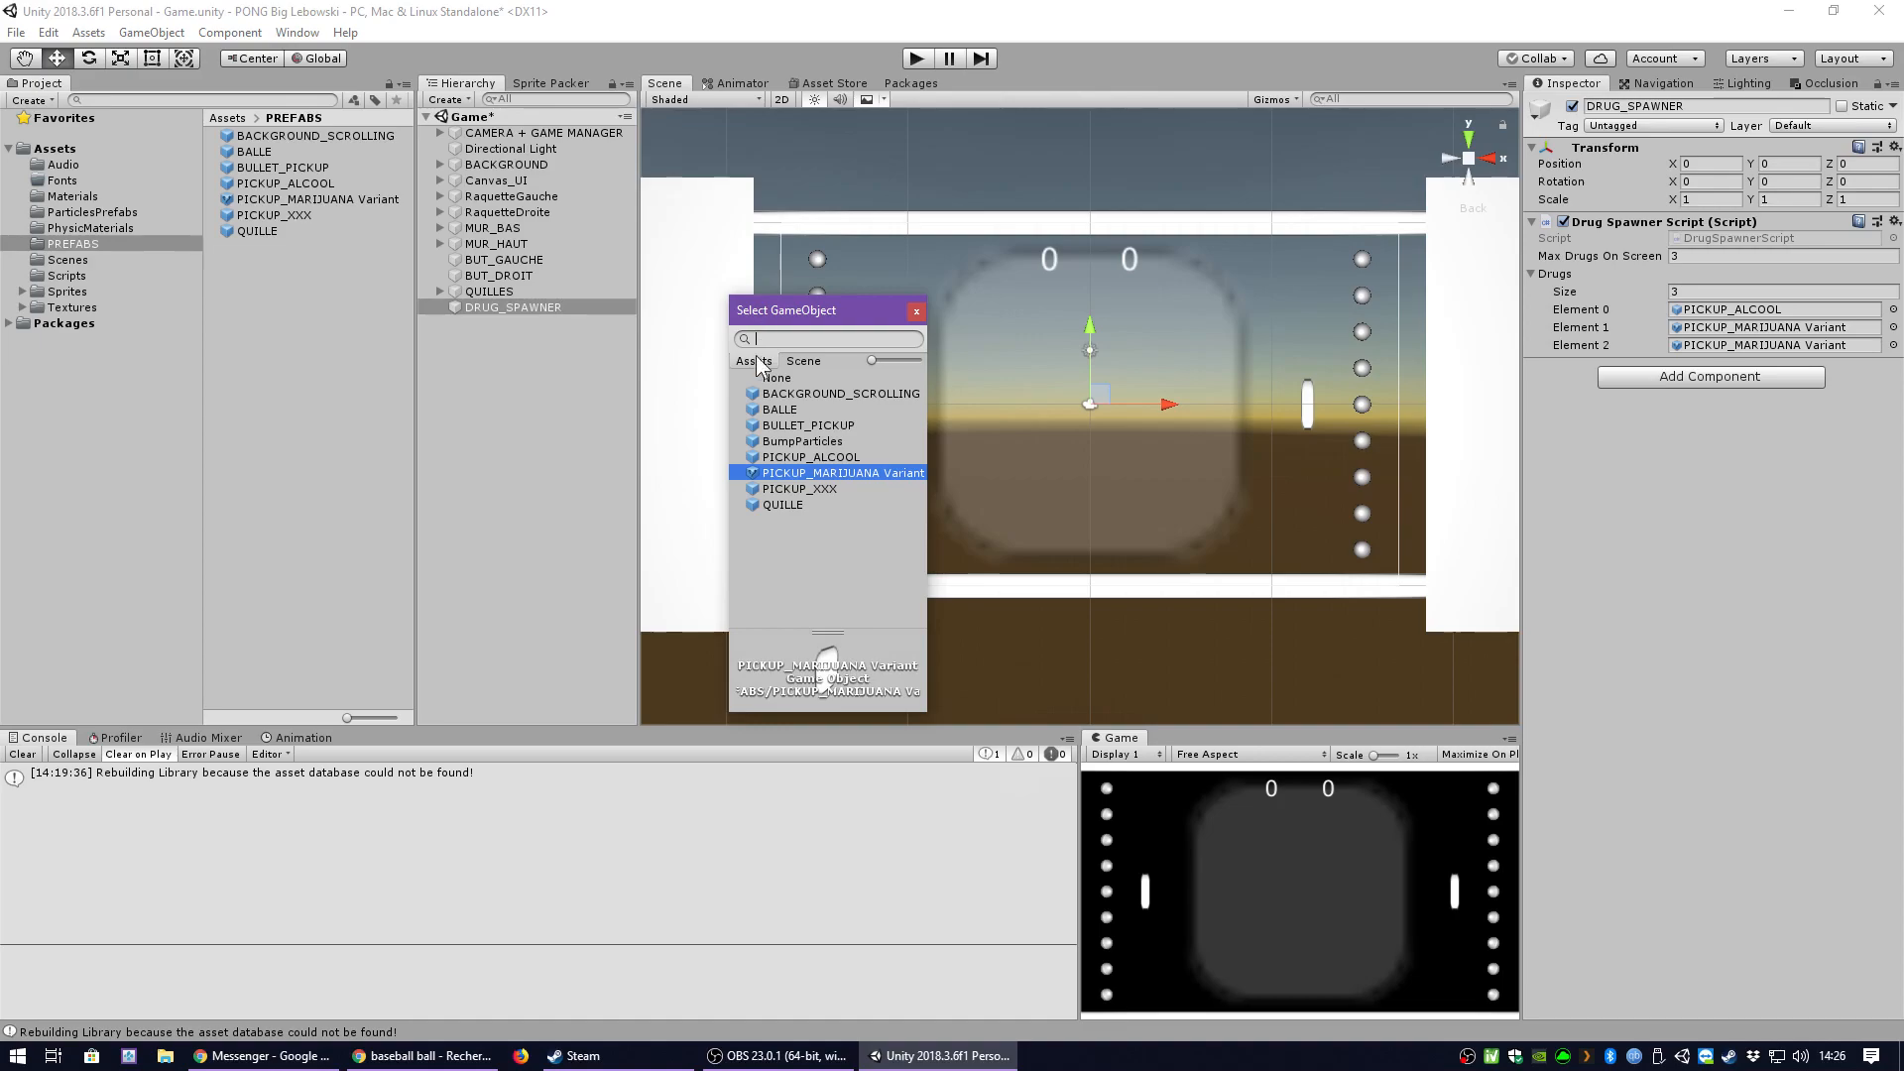
pyautogui.click(789, 488)
pyautogui.click(917, 311)
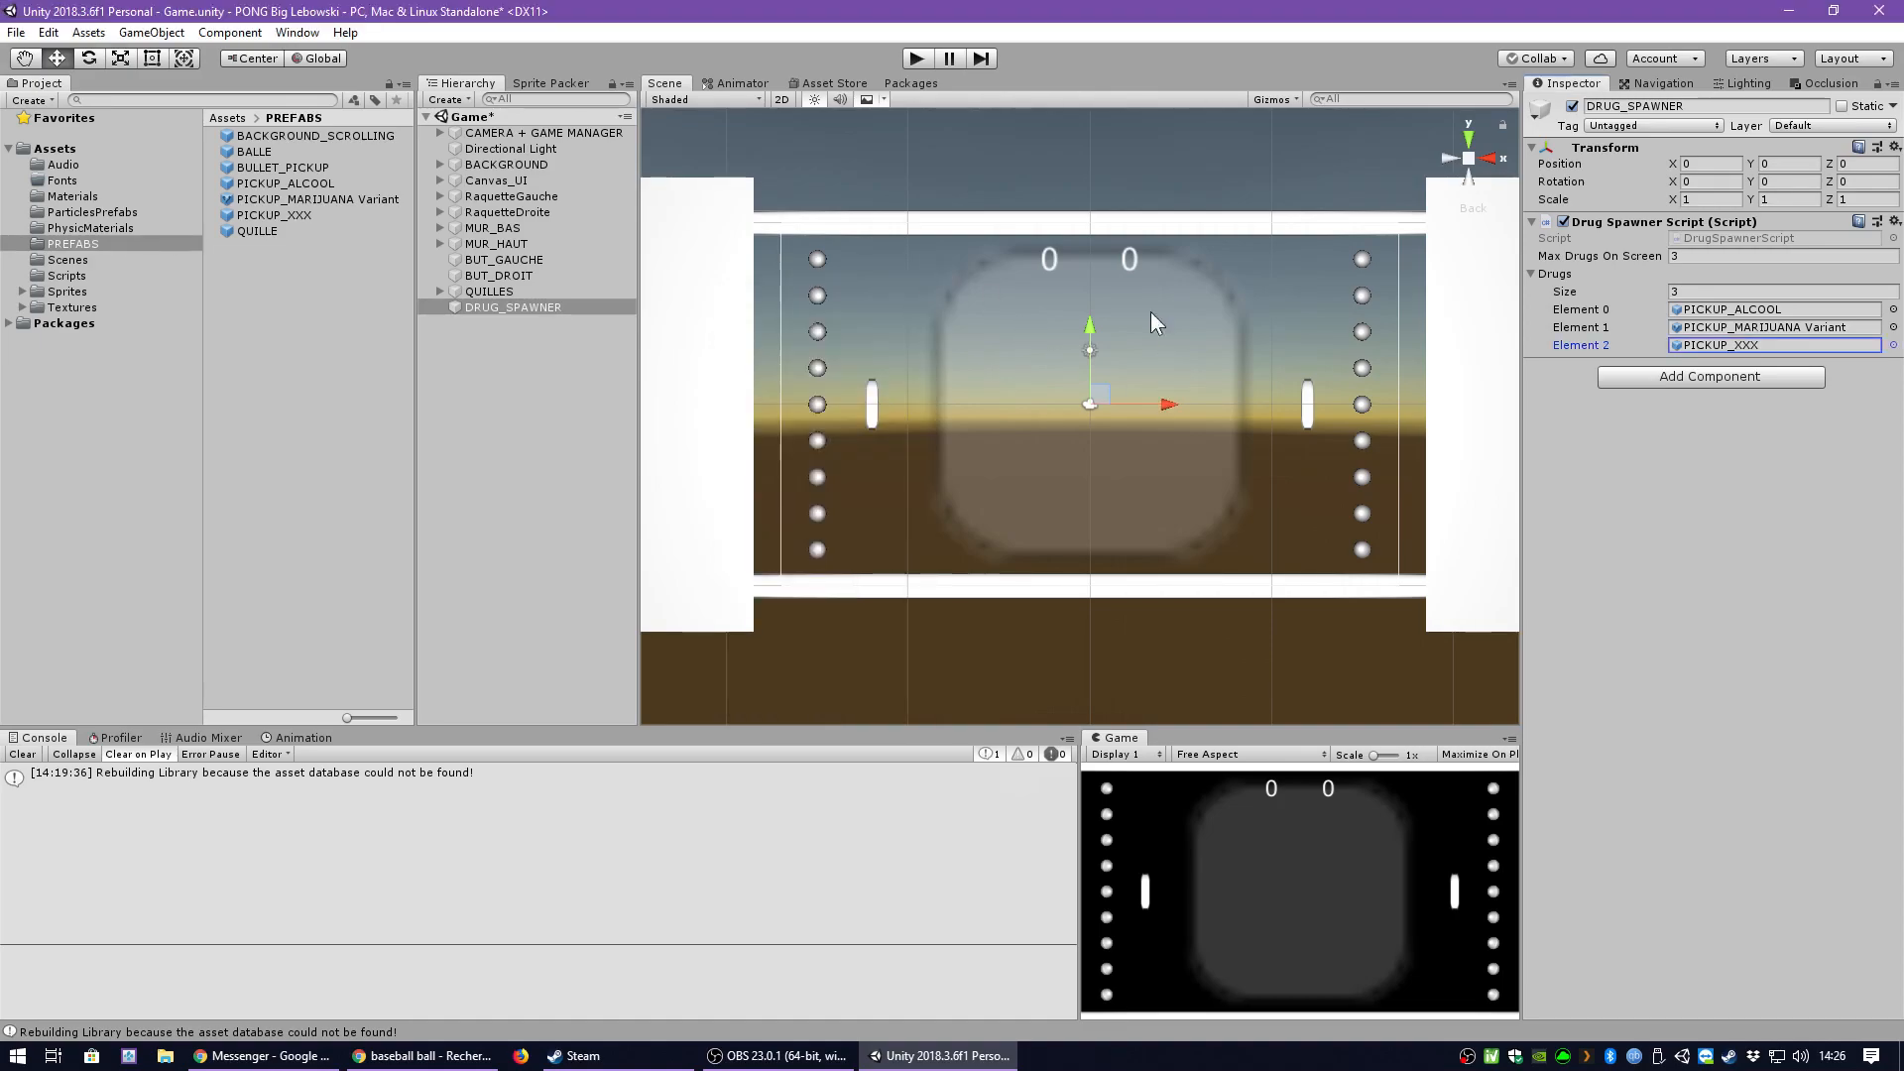
pyautogui.click(917, 58)
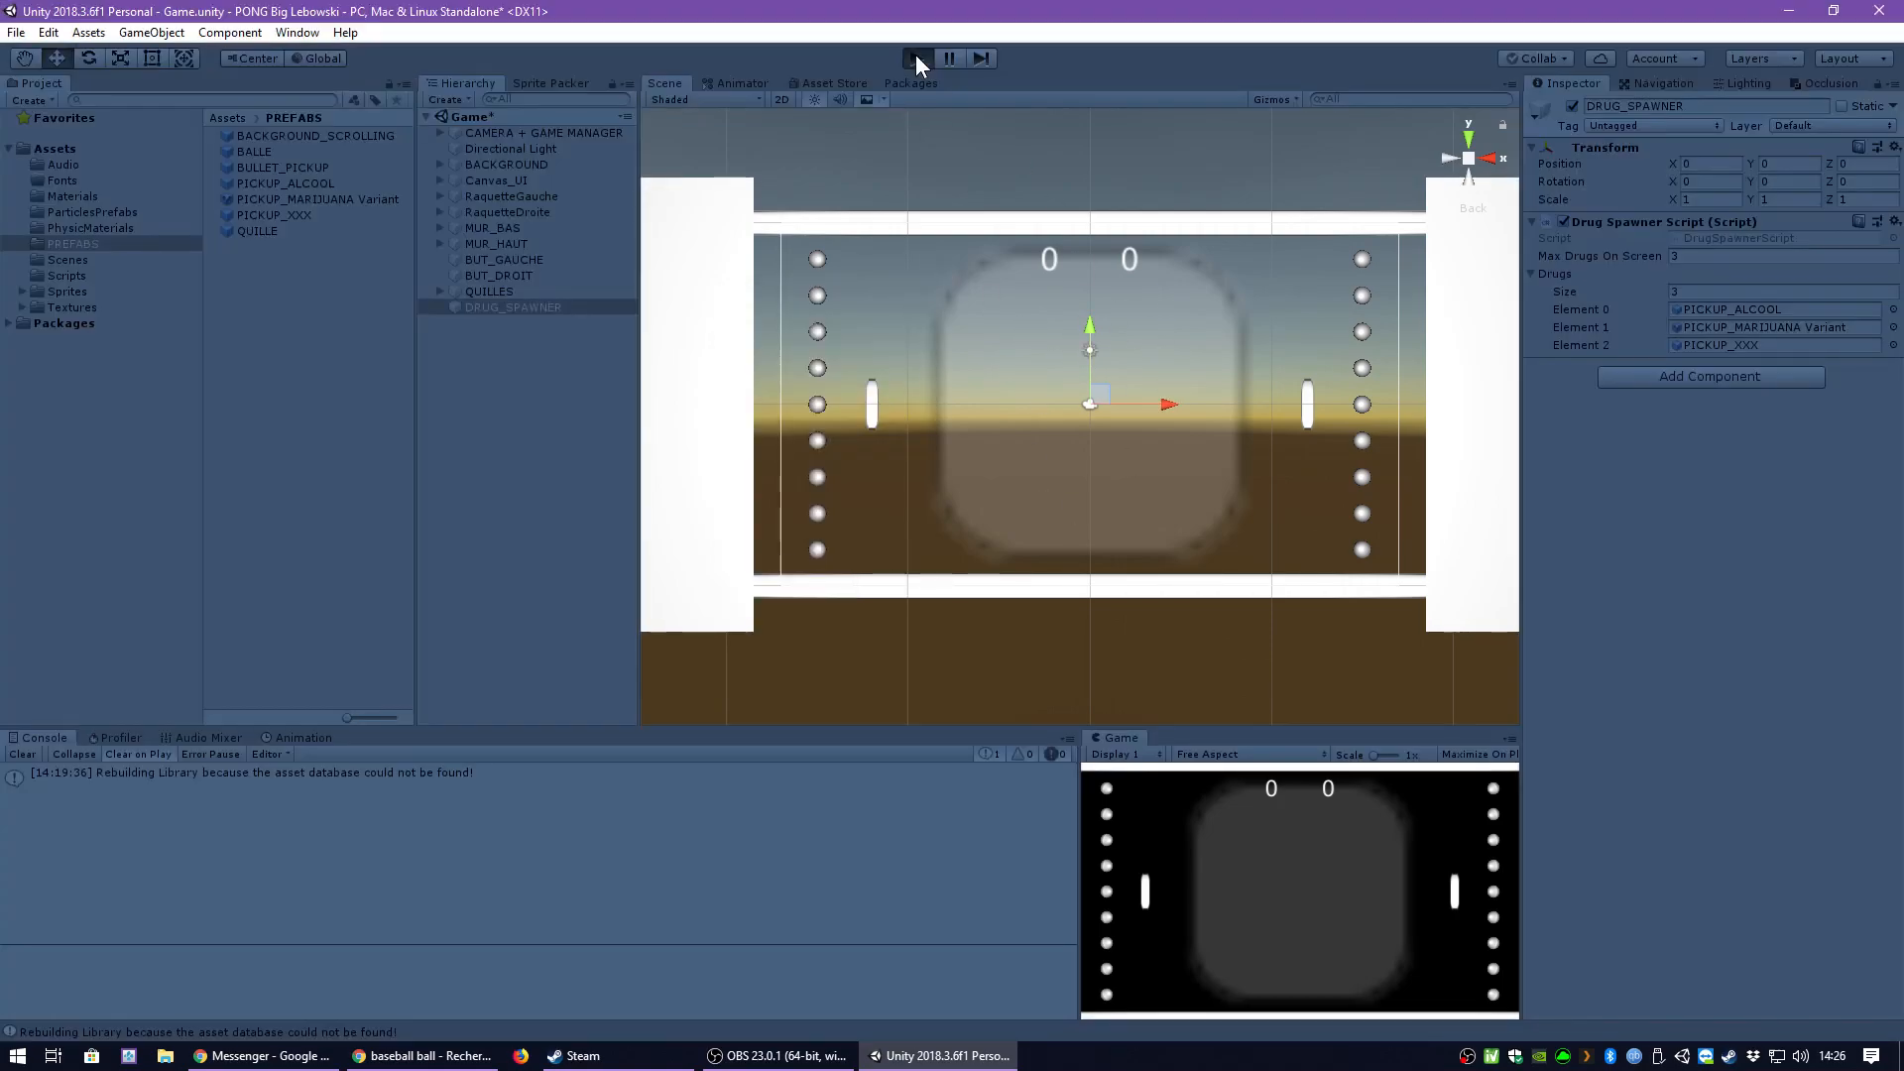